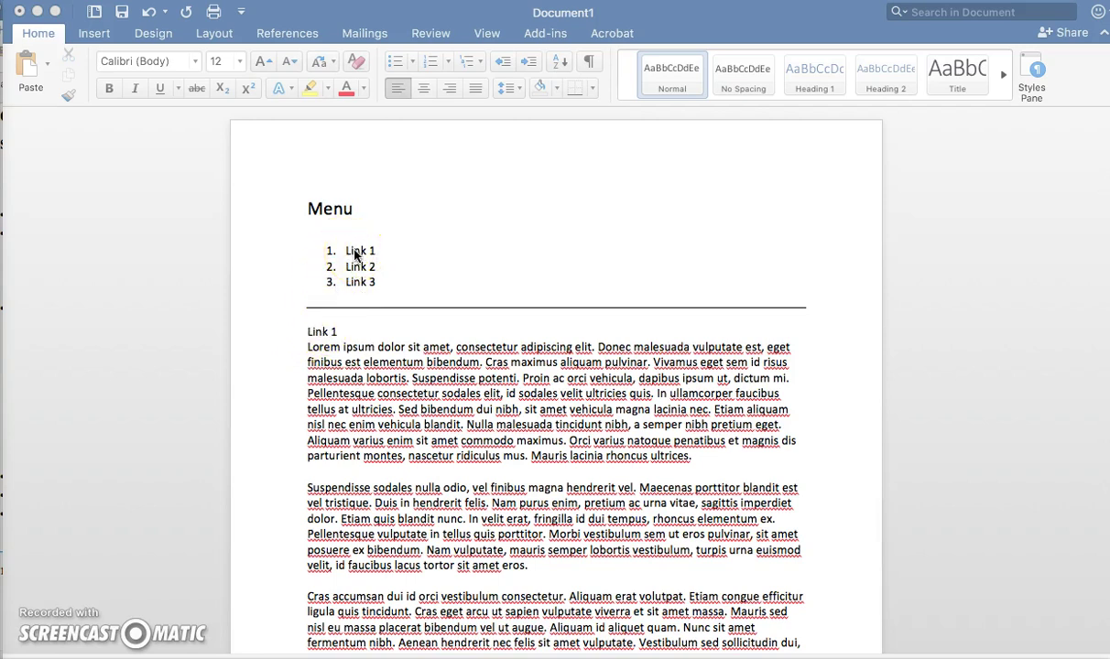
Step: Scroll through the document's sections, then show the Styles pane beside it
{"action": "scroll", "coordinate": [362, 403], "scroll_direction": "down", "scroll_amount": 2}
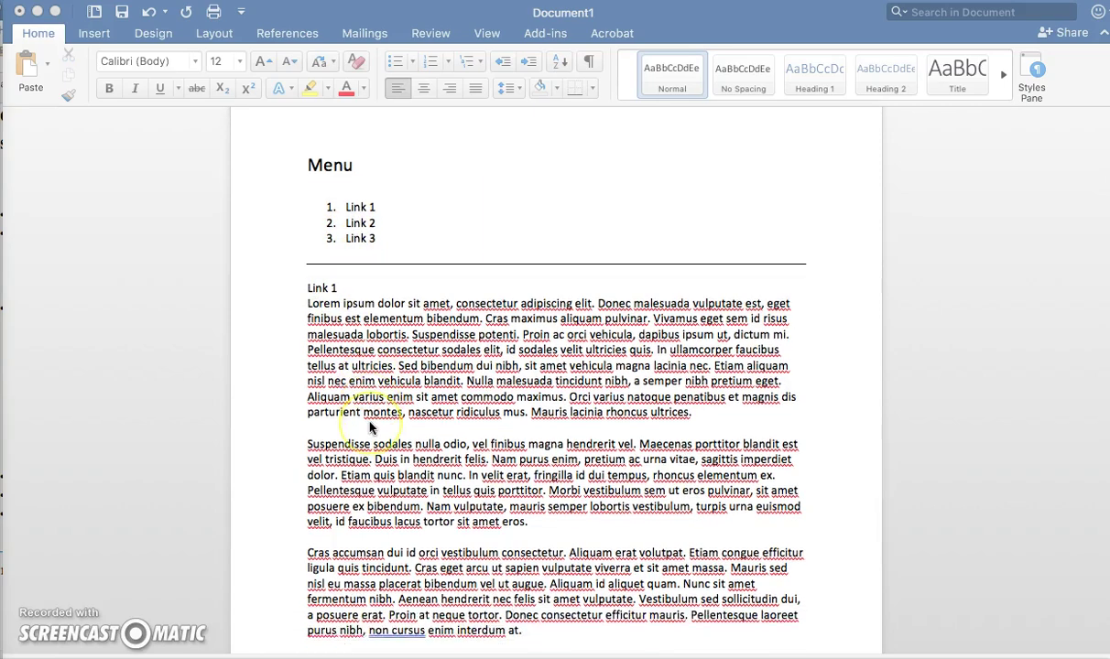
{"action": "scroll", "coordinate": [370, 421], "scroll_direction": "down", "scroll_amount": 3}
{"action": "scroll", "coordinate": [371, 426], "scroll_direction": "down", "scroll_amount": 5}
{"action": "scroll", "coordinate": [371, 426], "scroll_direction": "down", "scroll_amount": 2}
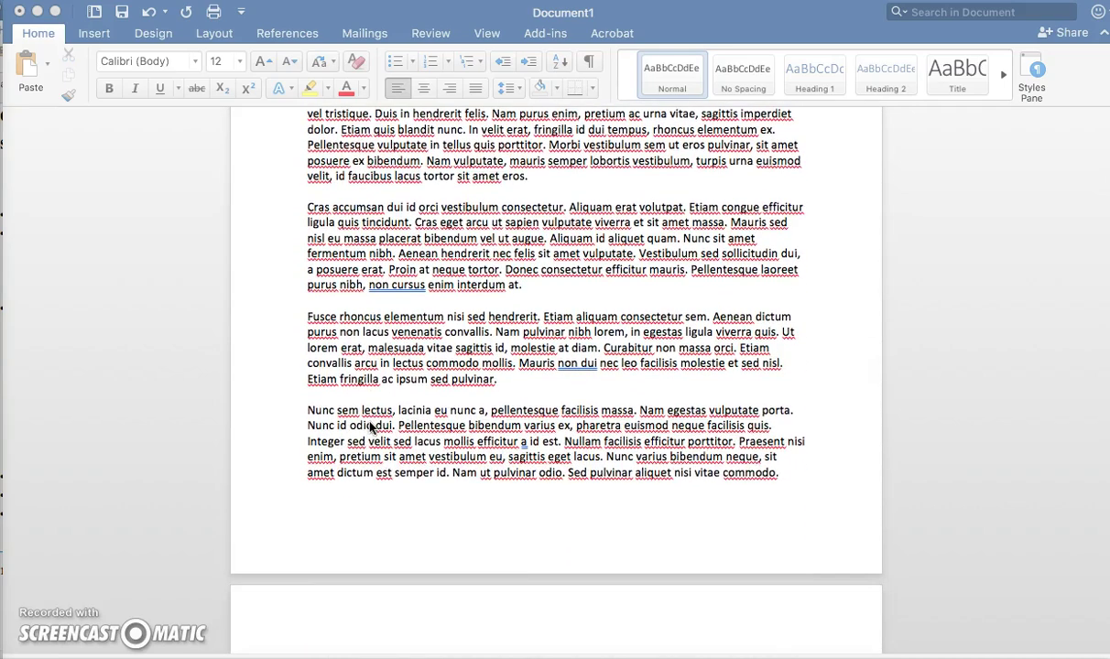
{"action": "scroll", "coordinate": [371, 428], "scroll_direction": "down", "scroll_amount": 3}
{"action": "scroll", "coordinate": [371, 427], "scroll_direction": "down", "scroll_amount": 4}
{"action": "left_click", "coordinate": [311, 476]}
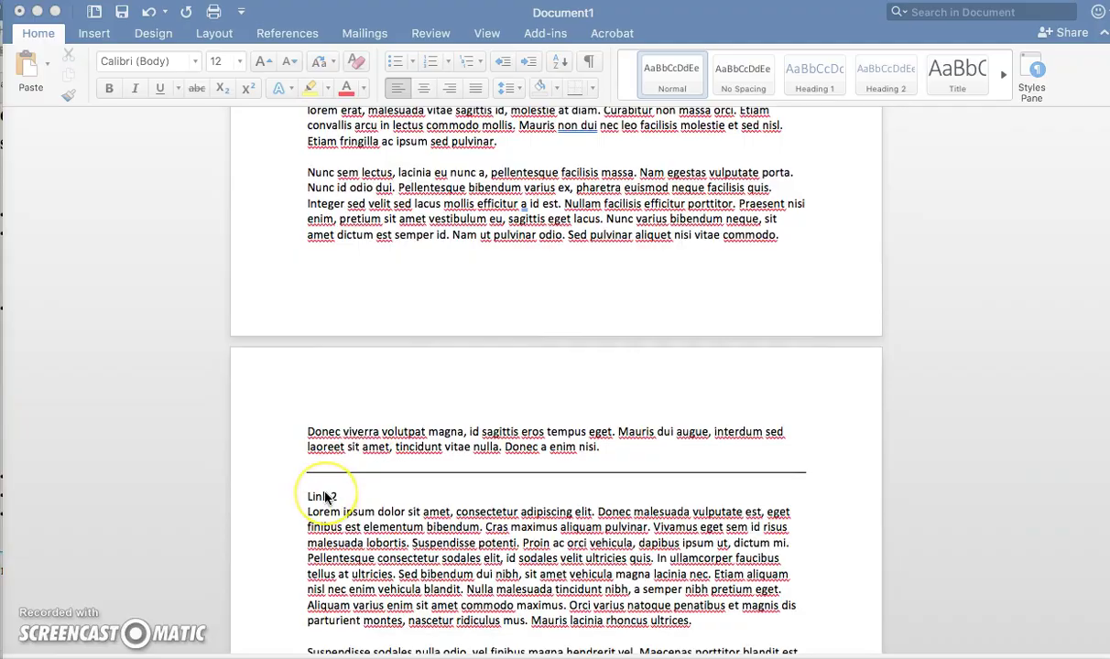
{"action": "scroll", "coordinate": [320, 490], "scroll_direction": "down", "scroll_amount": 5}
{"action": "scroll", "coordinate": [321, 526], "scroll_direction": "down", "scroll_amount": 4}
{"action": "scroll", "coordinate": [325, 496], "scroll_direction": "down", "scroll_amount": 10}
{"action": "scroll", "coordinate": [325, 495], "scroll_direction": "down", "scroll_amount": 7}
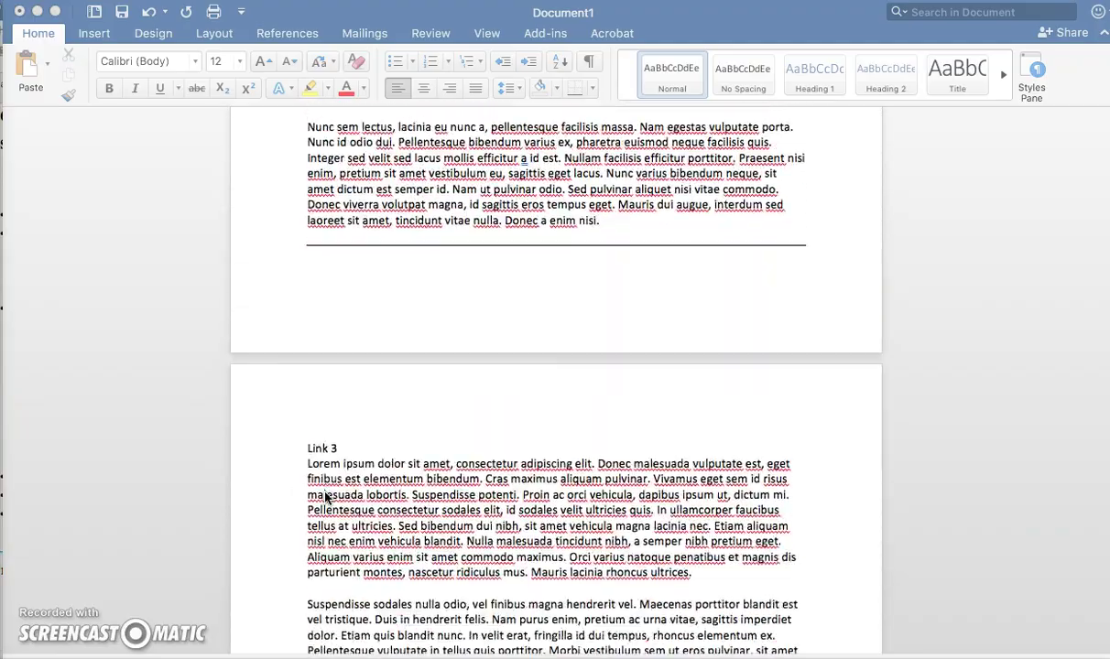
{"action": "left_click", "coordinate": [328, 429]}
{"action": "scroll", "coordinate": [327, 426], "scroll_direction": "up", "scroll_amount": 5}
{"action": "scroll", "coordinate": [327, 431], "scroll_direction": "up", "scroll_amount": 7}
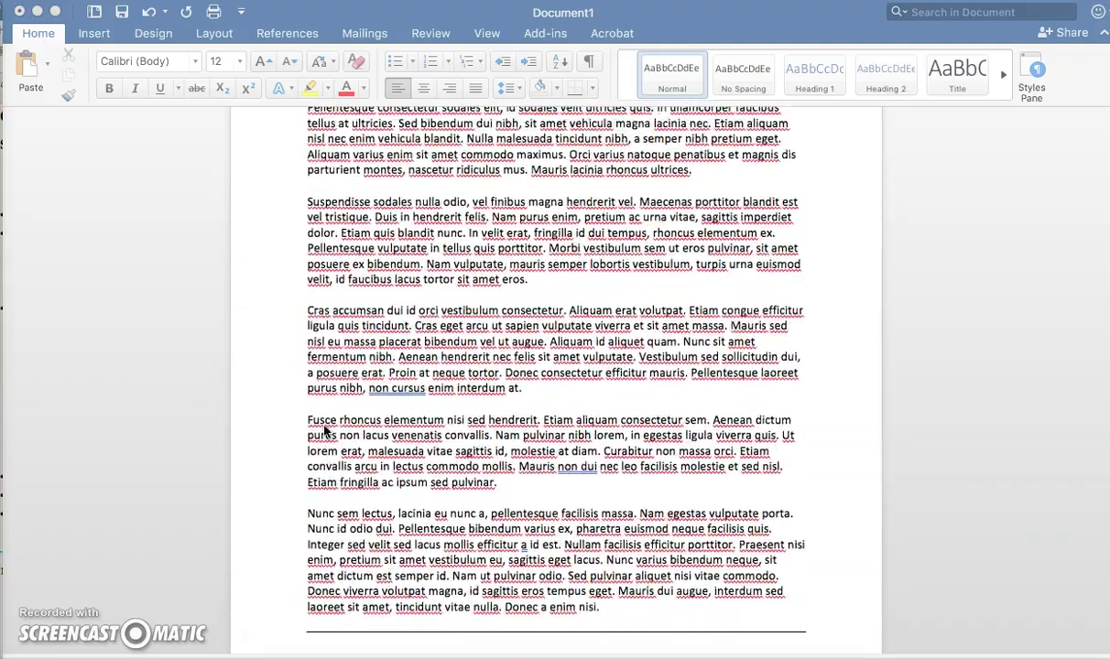
{"action": "scroll", "coordinate": [324, 446], "scroll_direction": "down", "scroll_amount": 5}
{"action": "scroll", "coordinate": [324, 446], "scroll_direction": "up", "scroll_amount": 20}
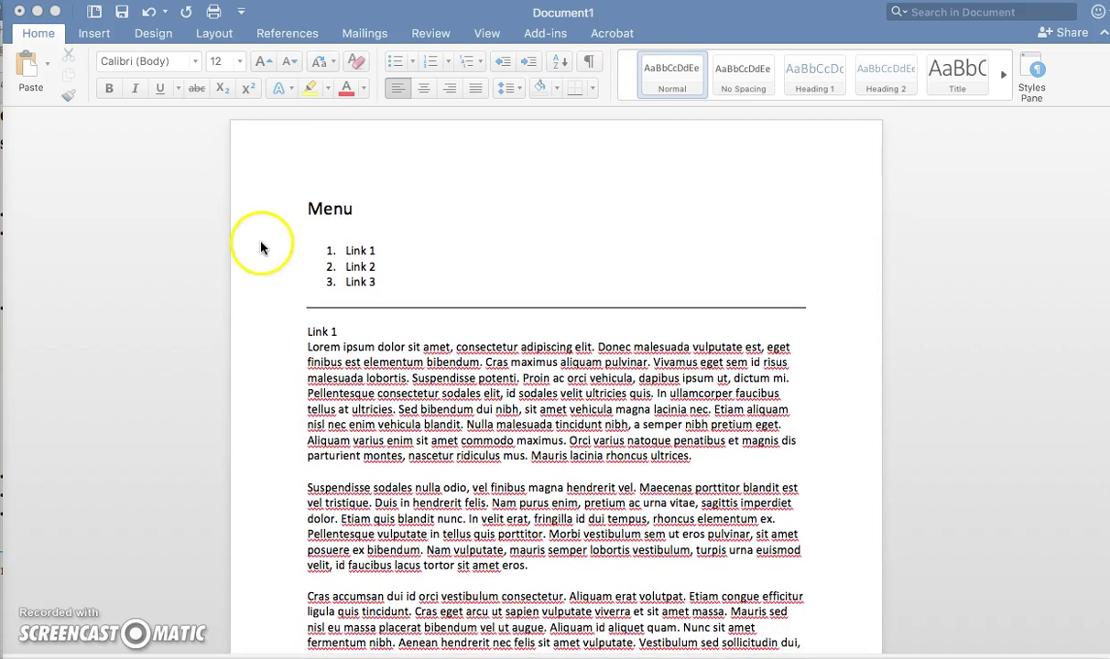
{"action": "left_click", "coordinate": [1030, 74]}
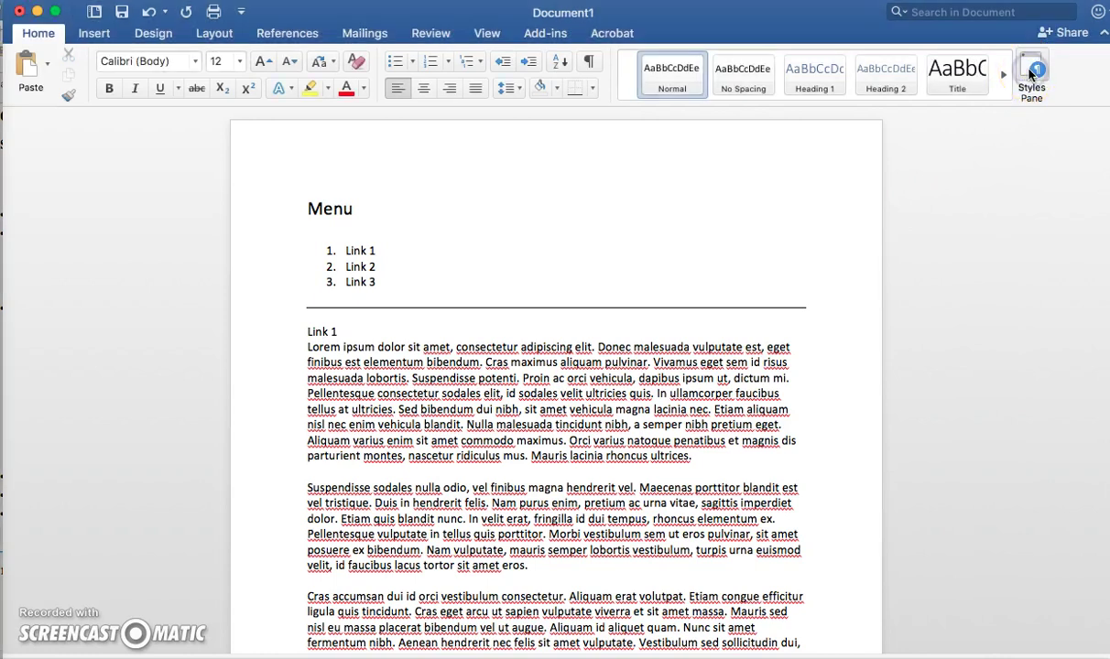
{"action": "left_click", "coordinate": [1030, 73]}
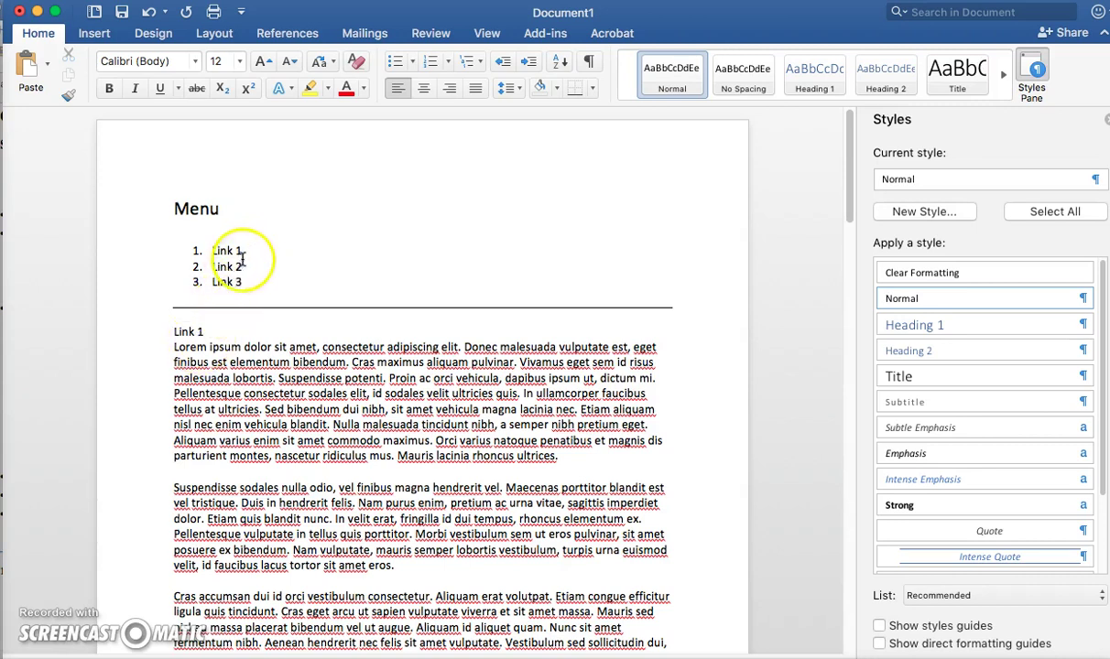
Step: Apply the Heading 1 style to the 'Link 1' section title
{"action": "left_click", "coordinate": [210, 330]}
{"action": "left_click_drag", "start_coordinate": [210, 331], "coordinate": [161, 330]}
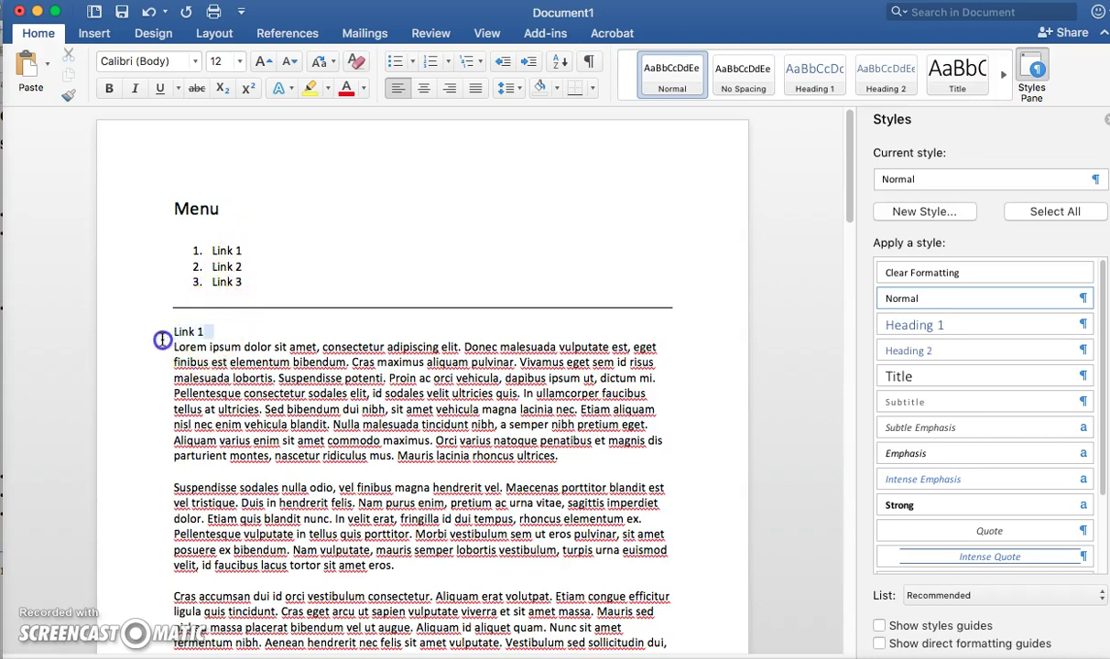
{"action": "mouse_move", "coordinate": [980, 325]}
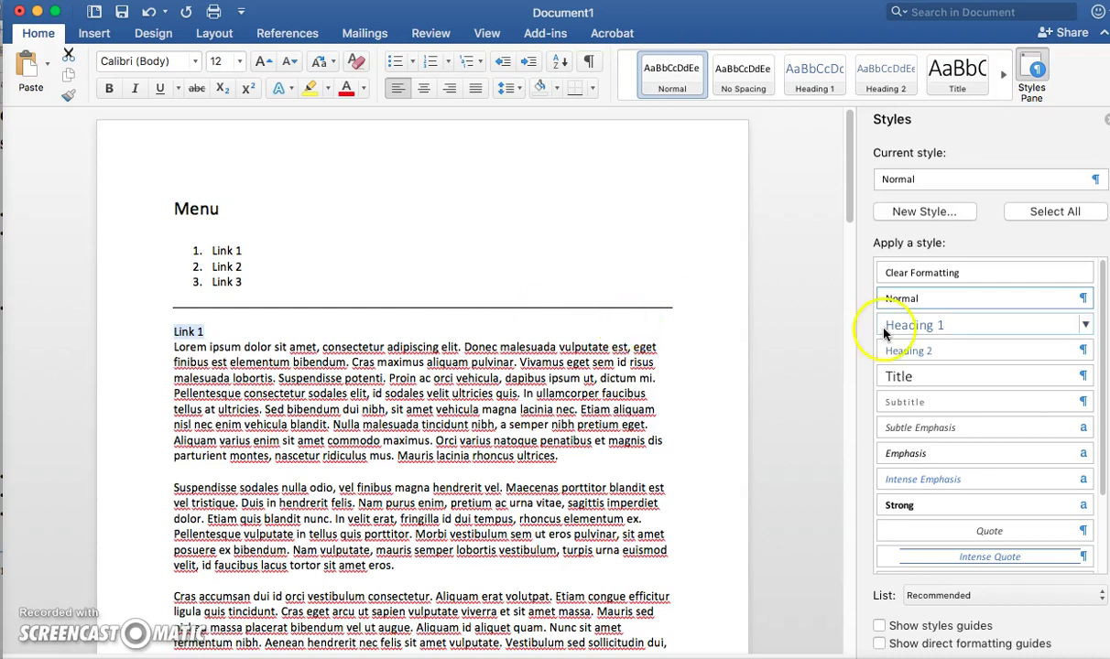
{"action": "left_click", "coordinate": [1014, 324]}
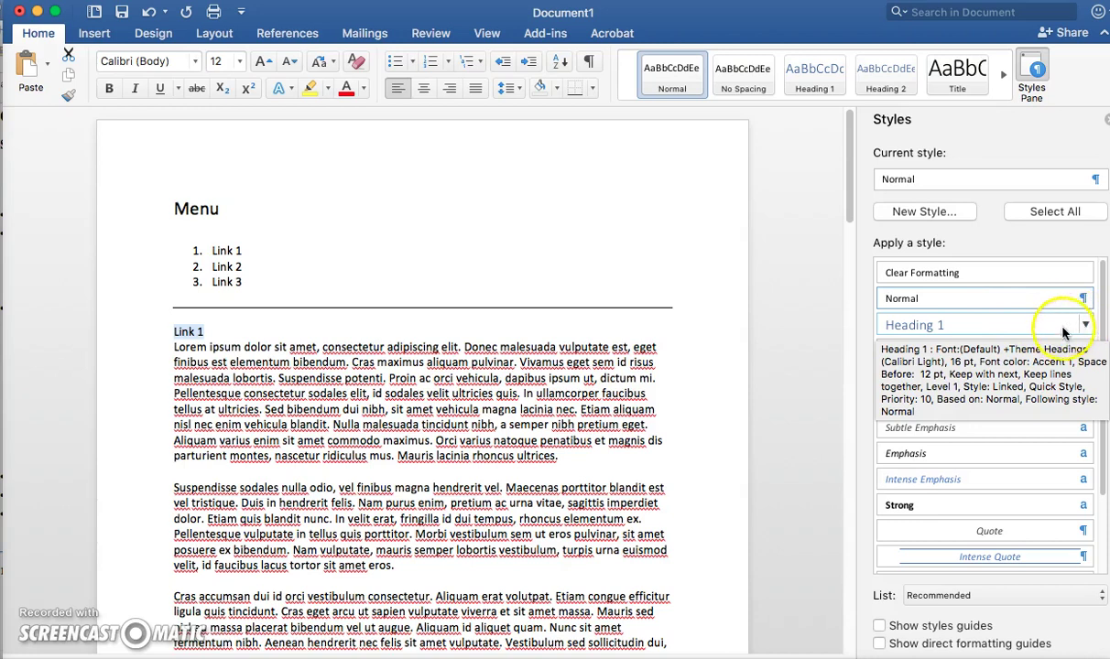
{"action": "left_click", "coordinate": [966, 324]}
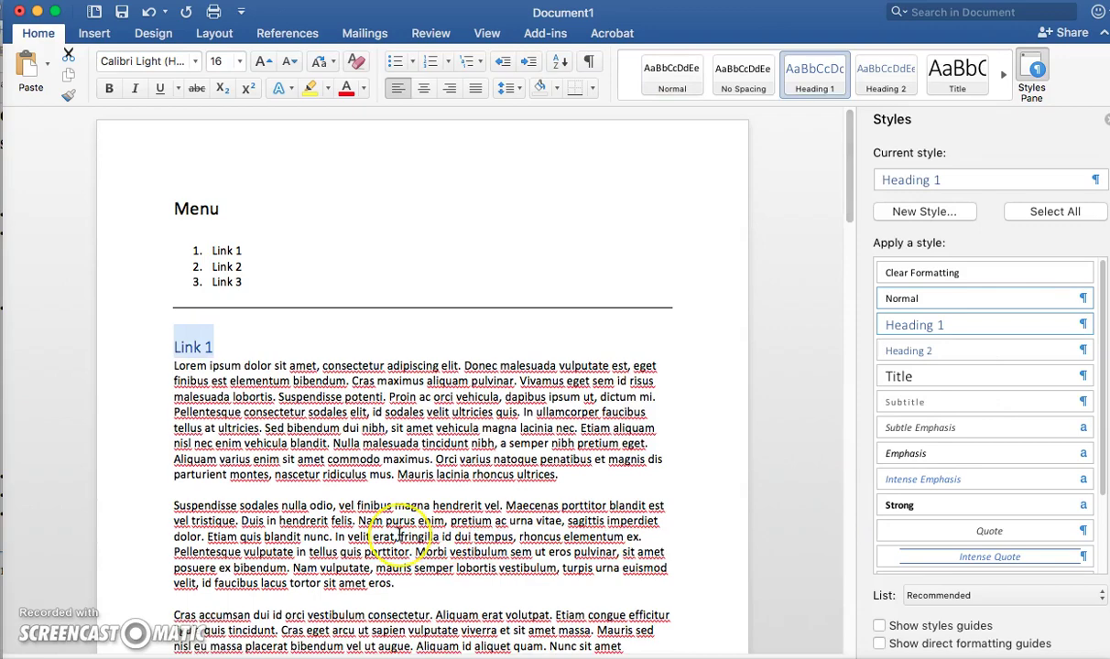
Step: Apply the Heading 1 style to the 'Link 2' section title
{"action": "scroll", "coordinate": [397, 527], "scroll_direction": "down", "scroll_amount": 2}
{"action": "scroll", "coordinate": [399, 534], "scroll_direction": "down", "scroll_amount": 4}
{"action": "scroll", "coordinate": [399, 534], "scroll_direction": "down", "scroll_amount": 4}
{"action": "scroll", "coordinate": [399, 534], "scroll_direction": "down", "scroll_amount": 2}
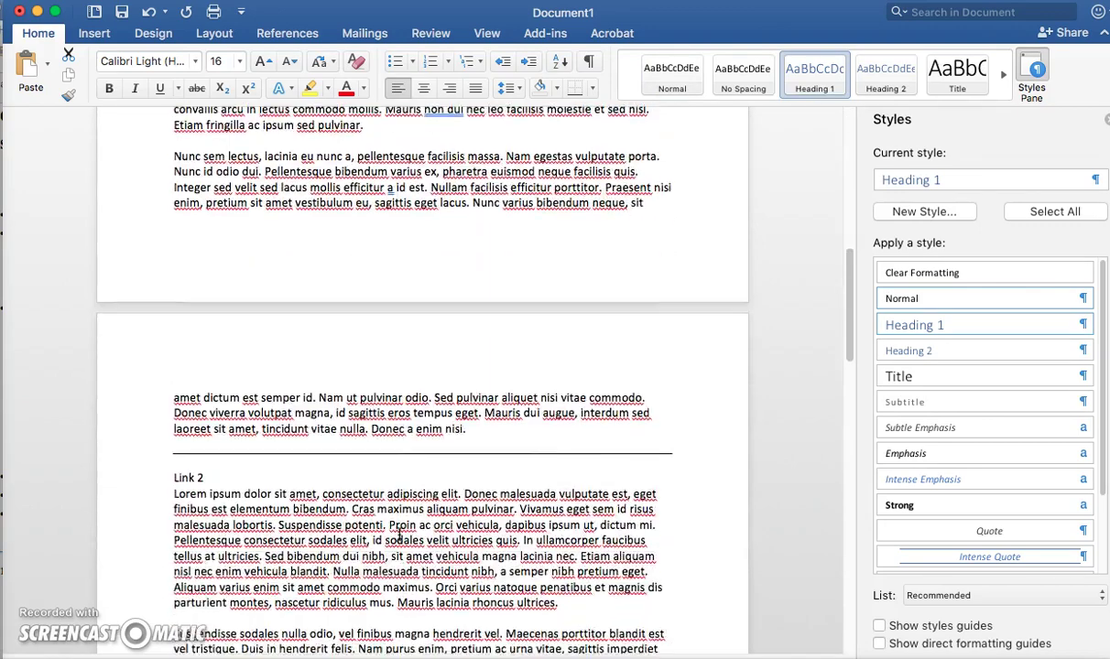
{"action": "scroll", "coordinate": [399, 534], "scroll_direction": "down", "scroll_amount": 4}
{"action": "left_click", "coordinate": [181, 419]}
{"action": "left_click_drag", "start_coordinate": [216, 423], "coordinate": [174, 425]}
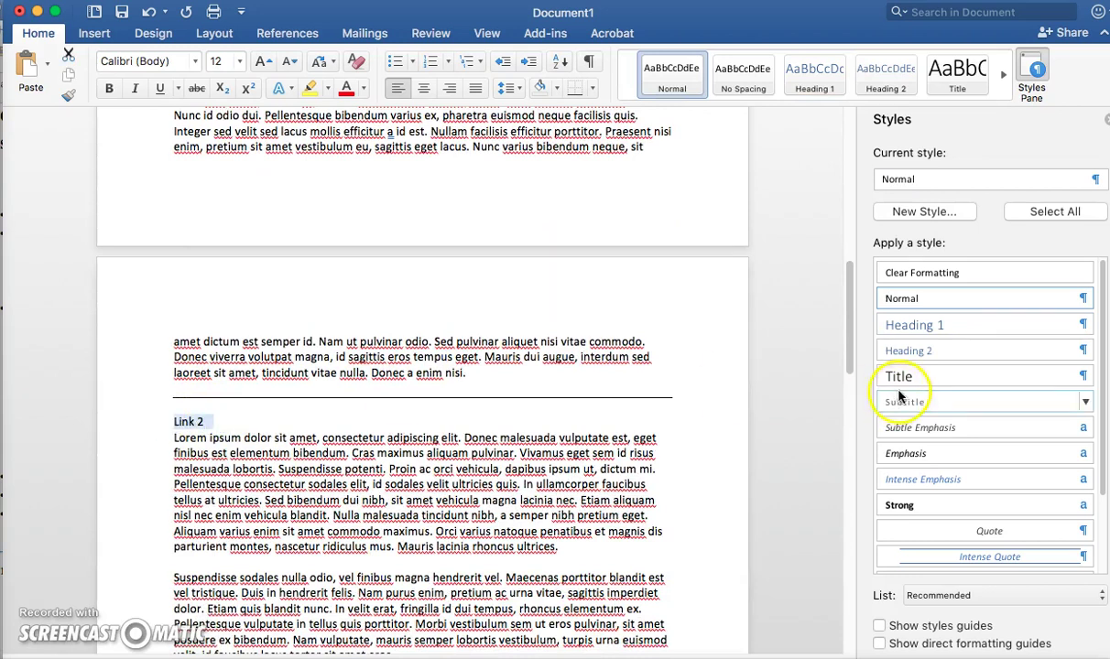
{"action": "left_click", "coordinate": [951, 325]}
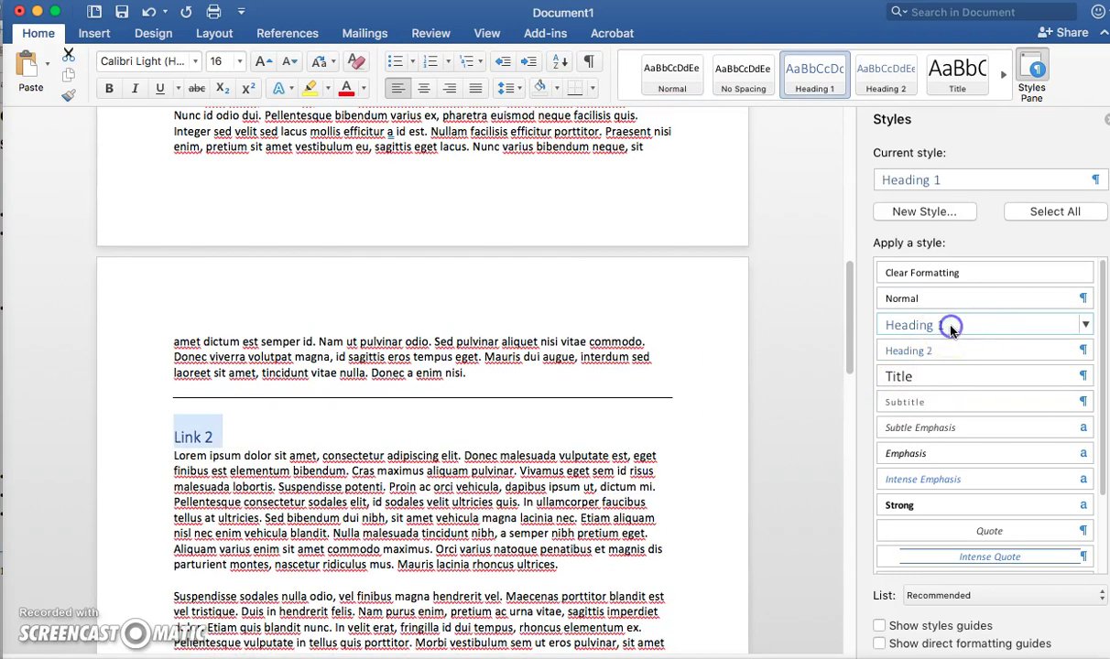
{"action": "left_click", "coordinate": [629, 502]}
Step: Apply Heading 1 to the 'Link 3' title and return to the top of the document
{"action": "scroll", "coordinate": [628, 502], "scroll_direction": "down", "scroll_amount": 1}
{"action": "scroll", "coordinate": [629, 502], "scroll_direction": "down", "scroll_amount": 5}
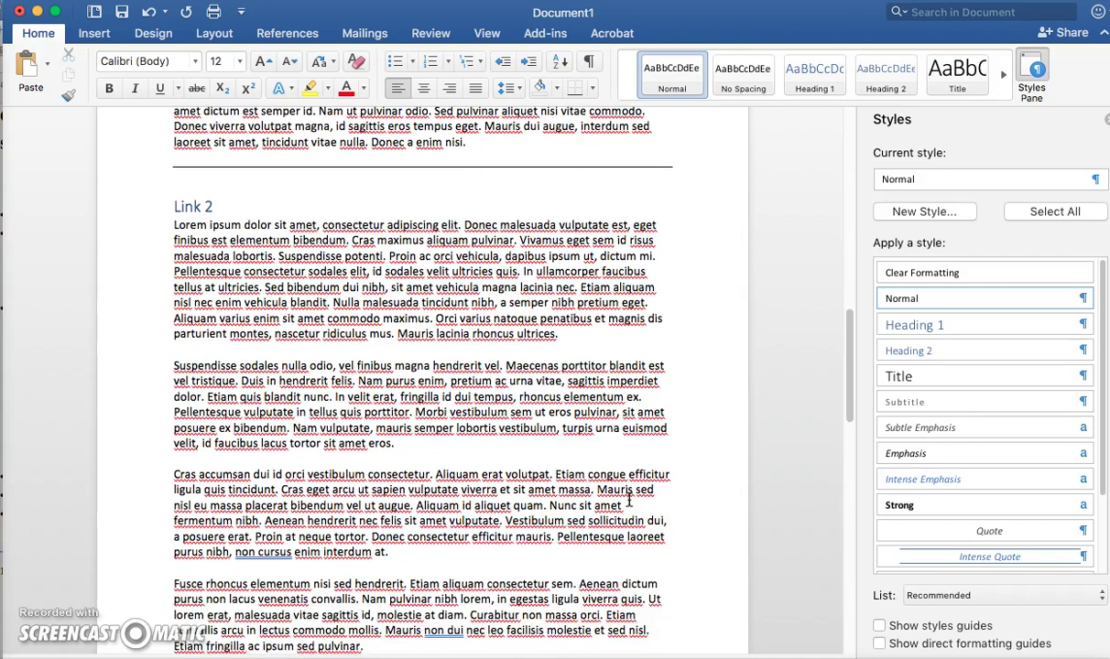
{"action": "scroll", "coordinate": [628, 502], "scroll_direction": "down", "scroll_amount": 5}
{"action": "scroll", "coordinate": [629, 502], "scroll_direction": "down", "scroll_amount": 3}
{"action": "scroll", "coordinate": [628, 502], "scroll_direction": "down", "scroll_amount": 5}
{"action": "scroll", "coordinate": [628, 500], "scroll_direction": "down", "scroll_amount": 1}
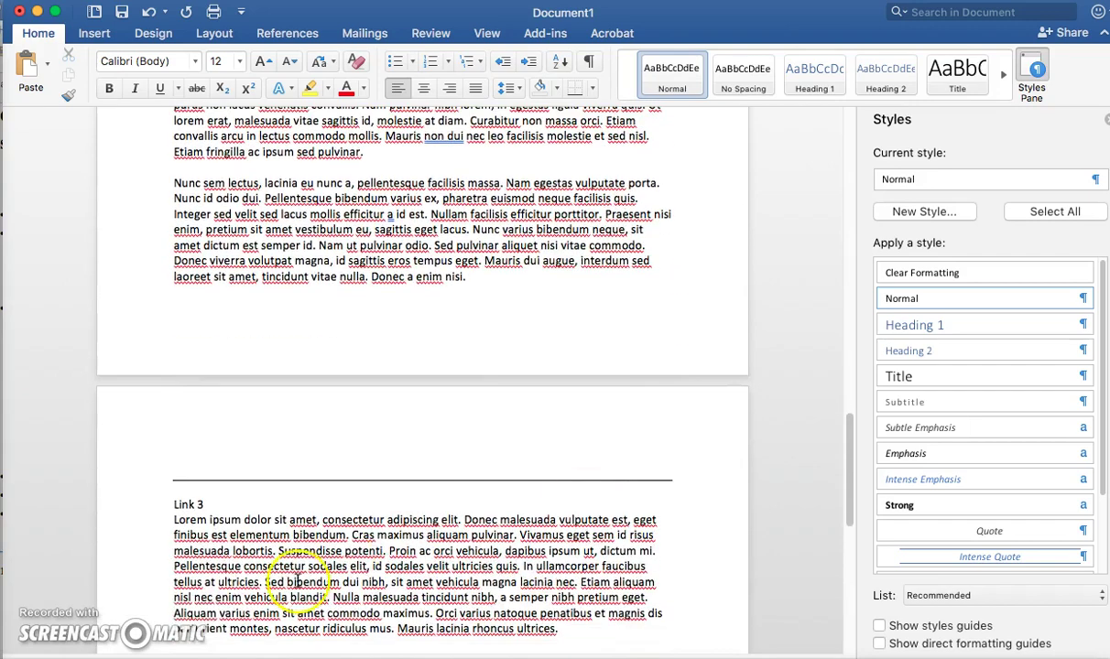
{"action": "left_click", "coordinate": [241, 519]}
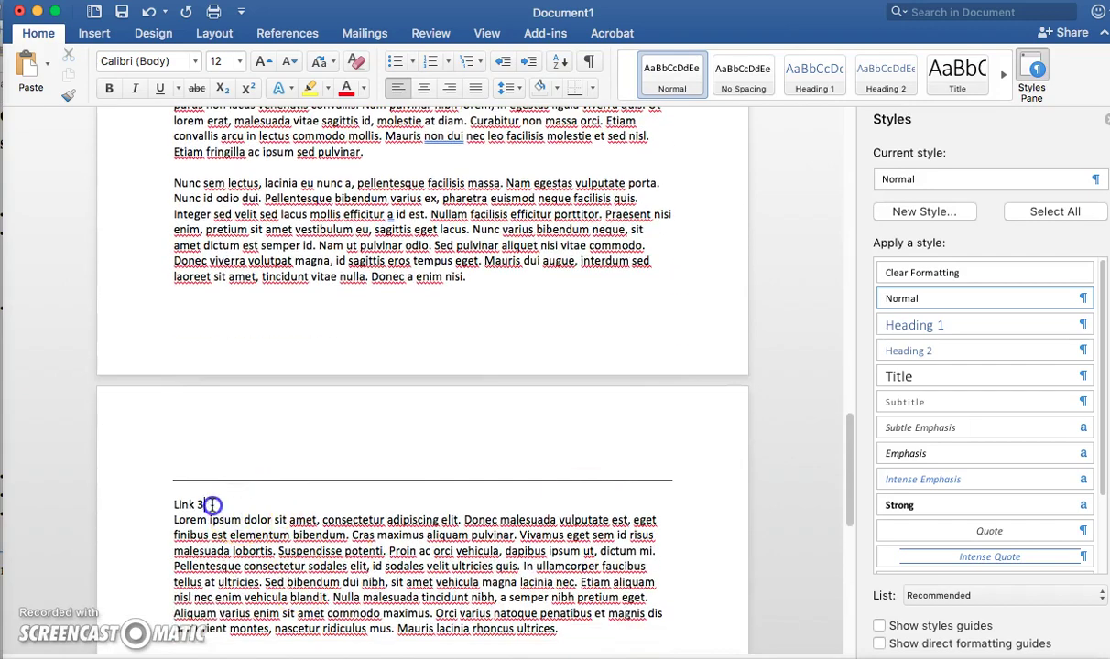
{"action": "left_click_drag", "start_coordinate": [209, 504], "coordinate": [146, 505]}
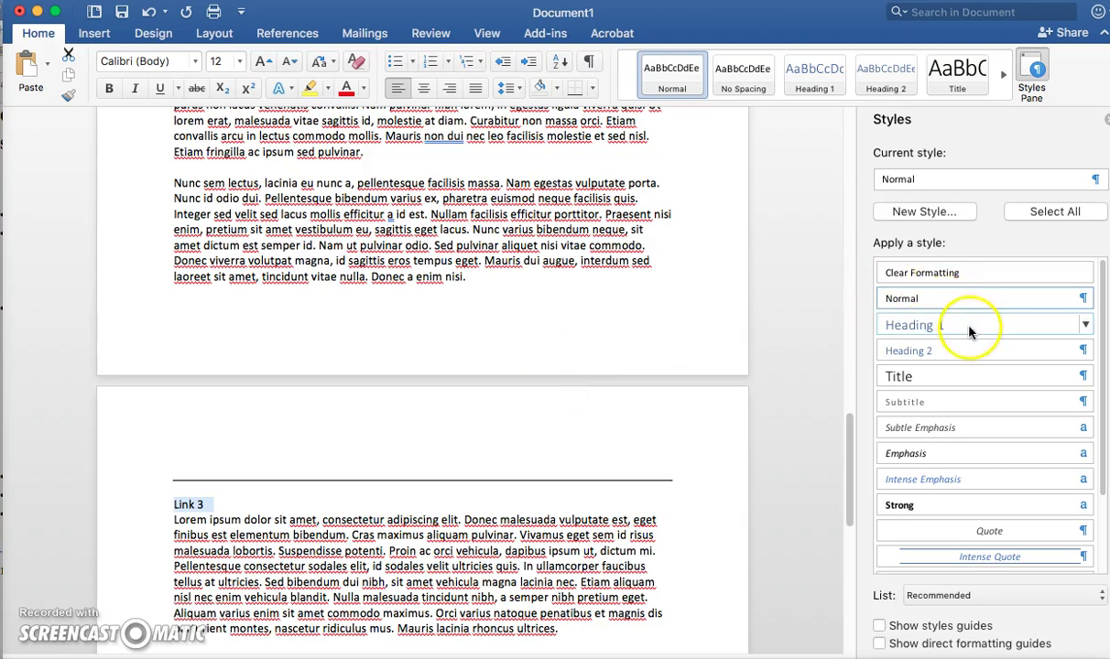
{"action": "left_click", "coordinate": [904, 322]}
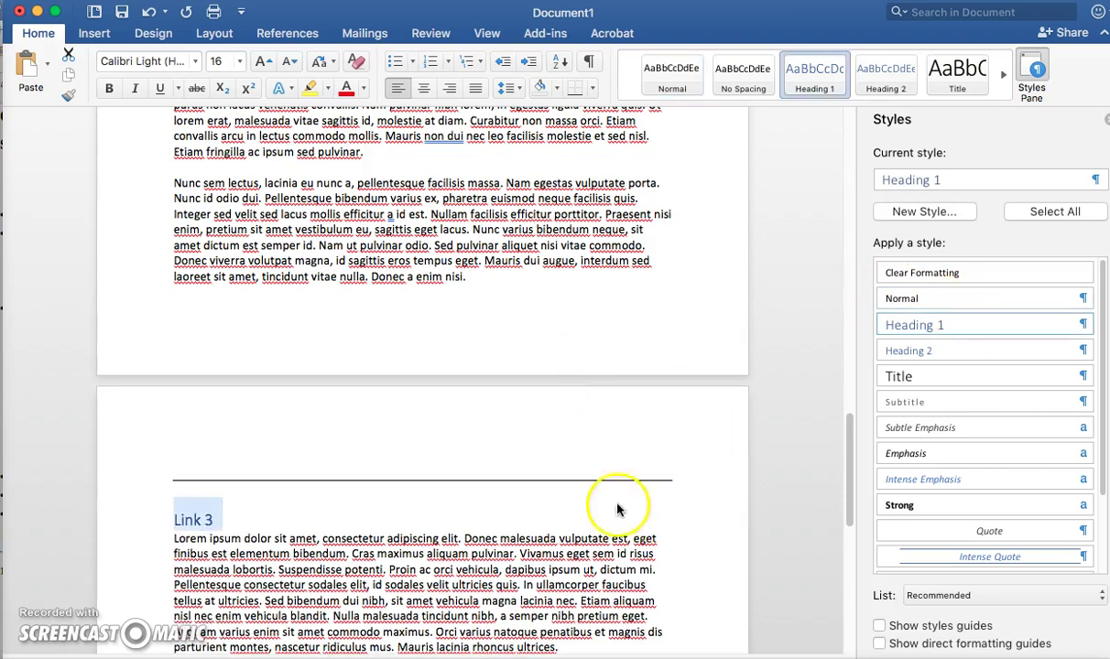
{"action": "scroll", "coordinate": [490, 519], "scroll_direction": "up", "scroll_amount": 3}
{"action": "scroll", "coordinate": [490, 520], "scroll_direction": "up", "scroll_amount": 3}
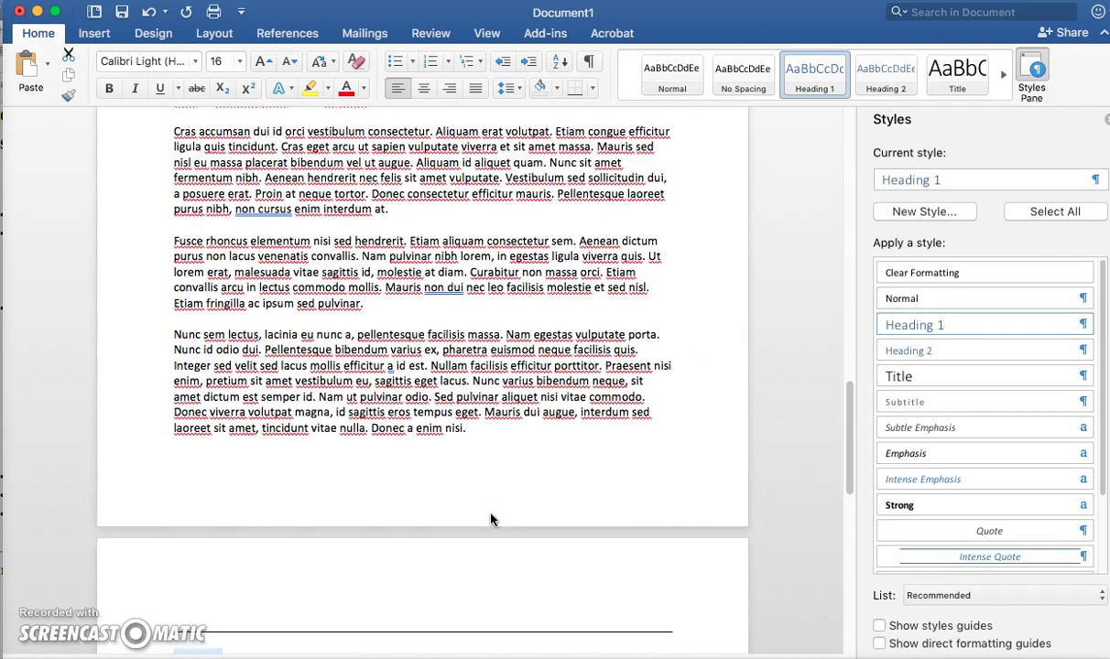
{"action": "scroll", "coordinate": [490, 519], "scroll_direction": "up", "scroll_amount": 5}
{"action": "scroll", "coordinate": [490, 519], "scroll_direction": "up", "scroll_amount": 5}
{"action": "scroll", "coordinate": [490, 520], "scroll_direction": "up", "scroll_amount": 5}
{"action": "scroll", "coordinate": [490, 519], "scroll_direction": "up", "scroll_amount": 5}
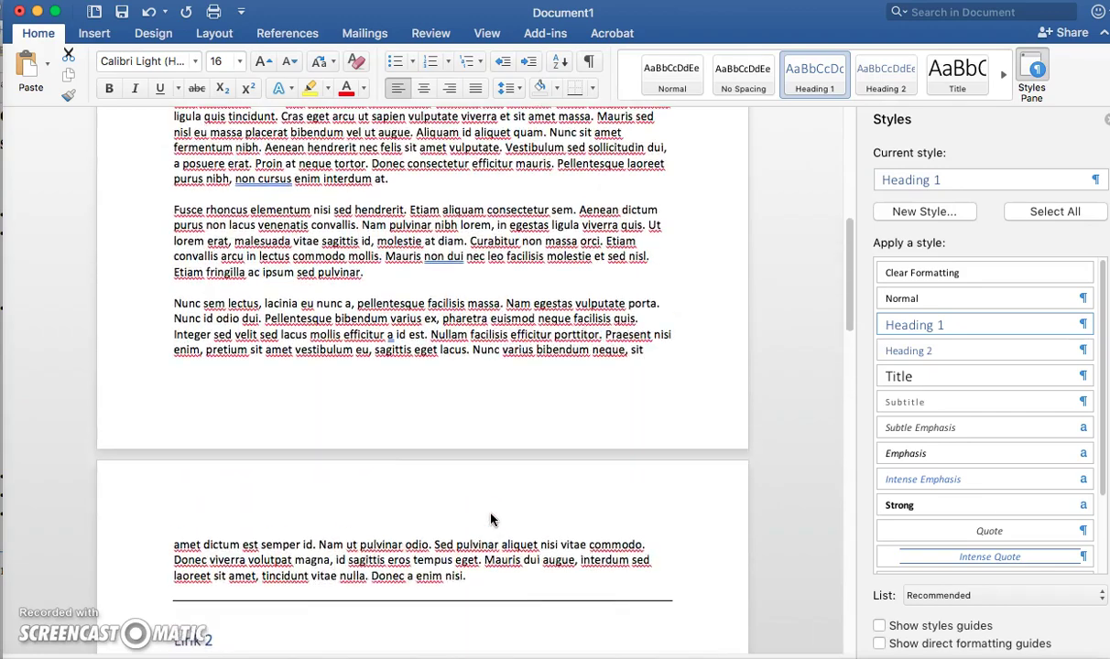
{"action": "scroll", "coordinate": [490, 519], "scroll_direction": "up", "scroll_amount": 5}
{"action": "scroll", "coordinate": [490, 520], "scroll_direction": "up", "scroll_amount": 5}
Step: Hyperlink the menu text 'Link 1' to the Link 1 heading under This Document
{"action": "left_click", "coordinate": [467, 499]}
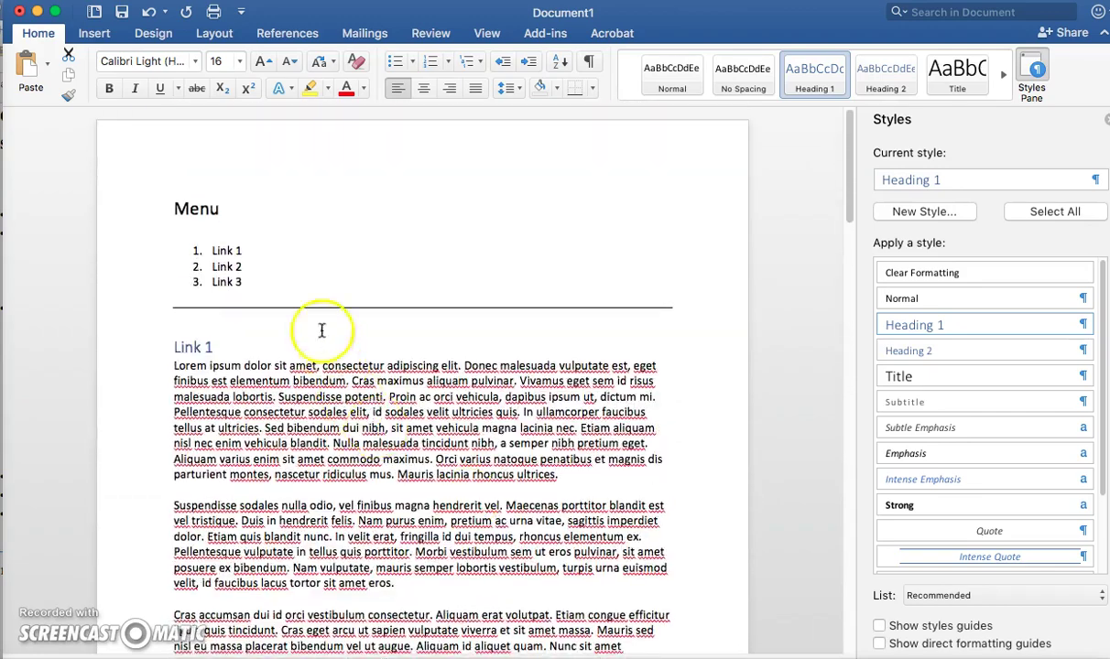
{"action": "left_click", "coordinate": [281, 245]}
{"action": "left_click_drag", "start_coordinate": [251, 249], "coordinate": [209, 251]}
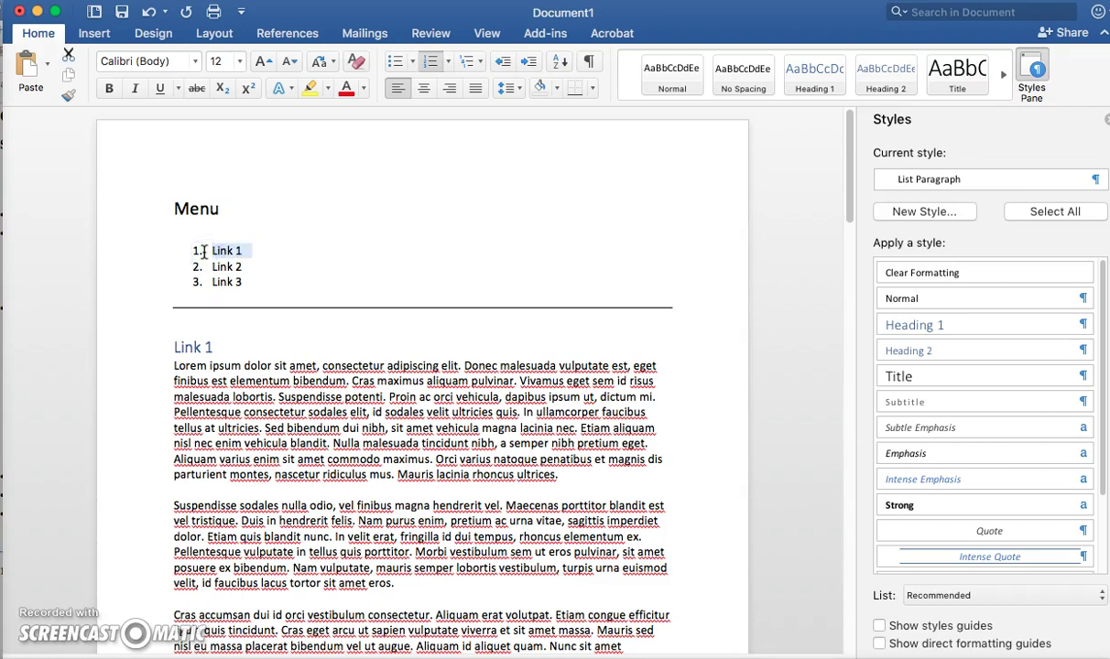
{"action": "mouse_move", "coordinate": [220, 252]}
{"action": "left_mouse_down"}
{"action": "mouse_move", "coordinate": [196, 348]}
{"action": "mouse_move", "coordinate": [229, 260]}
{"action": "left_mouse_up"}
{"action": "right_click", "coordinate": [230, 255]}
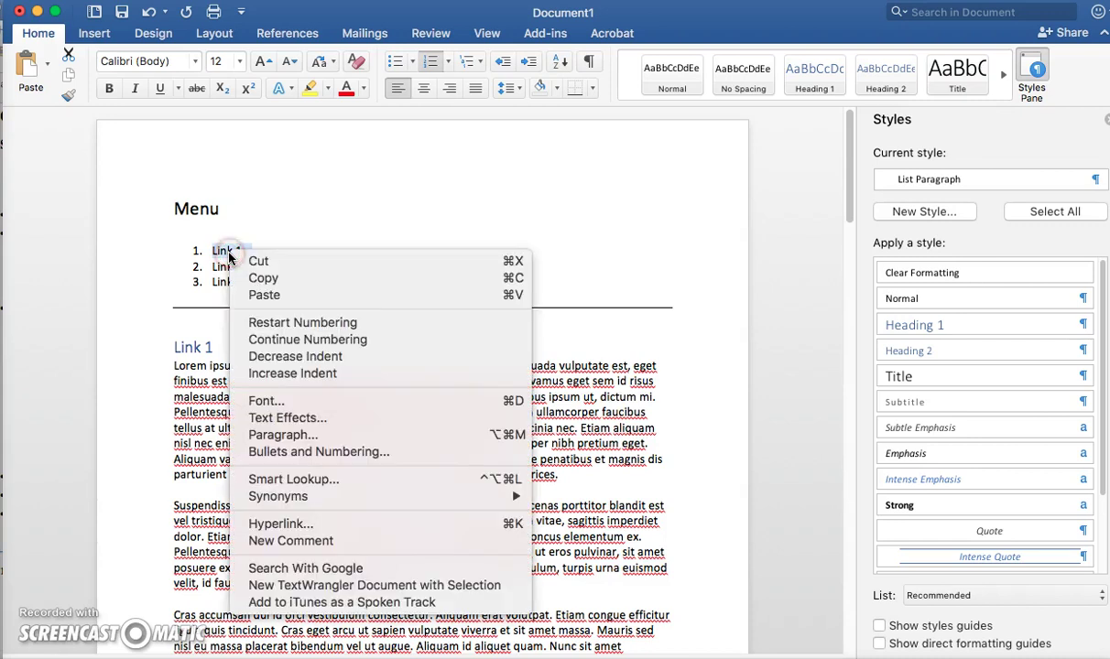
{"action": "left_click", "coordinate": [289, 524]}
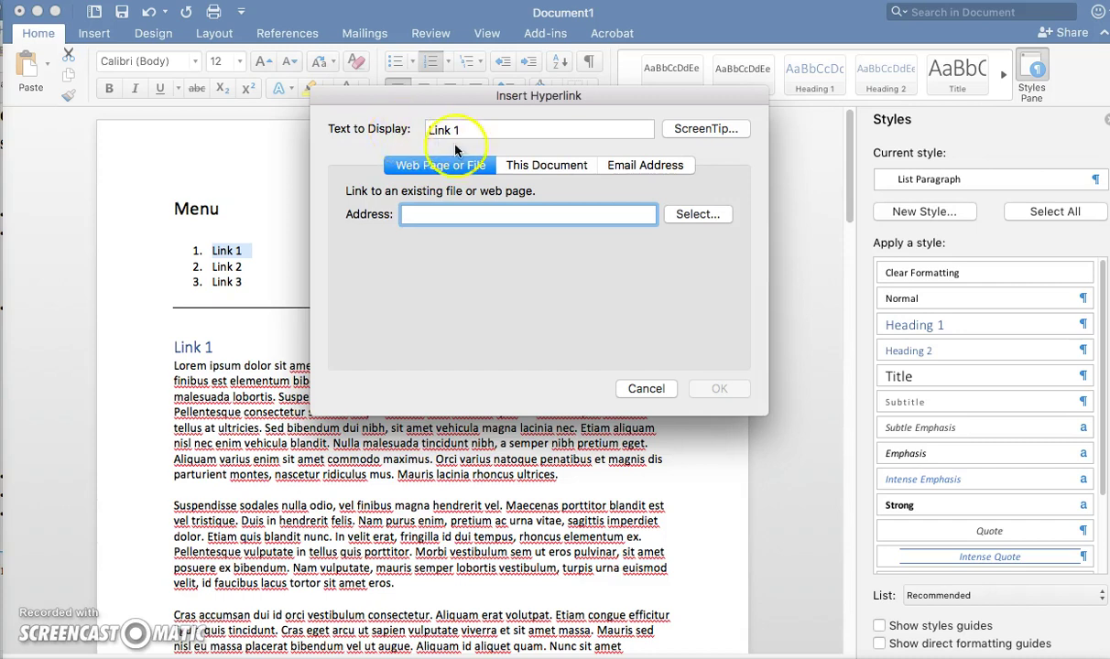
{"action": "left_click", "coordinate": [548, 166]}
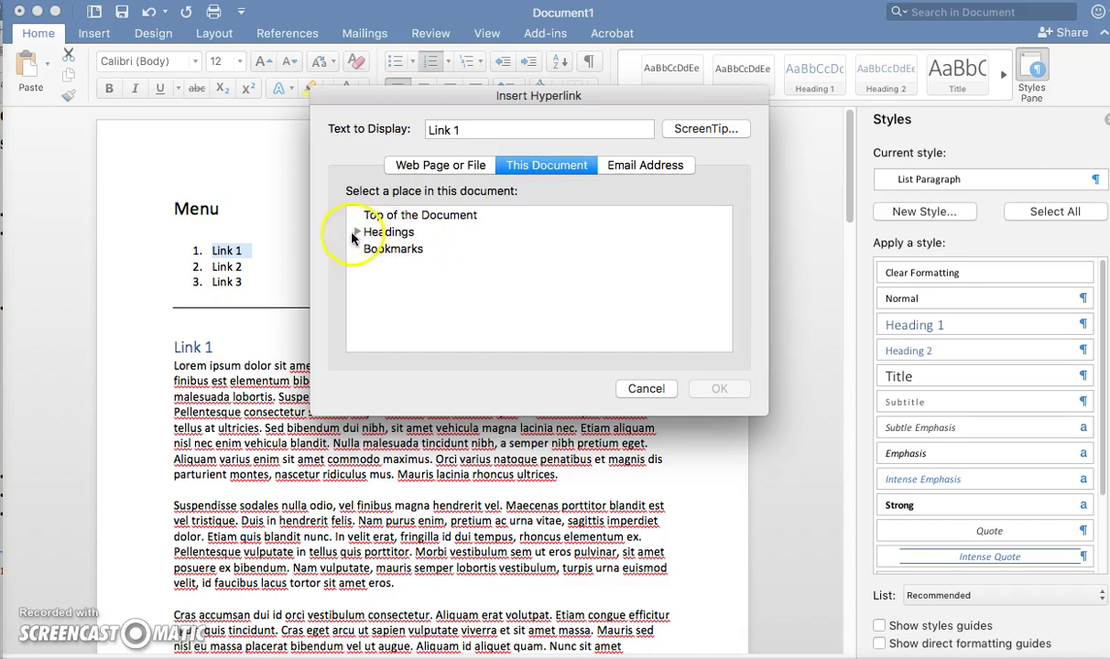
{"action": "left_click", "coordinate": [357, 232]}
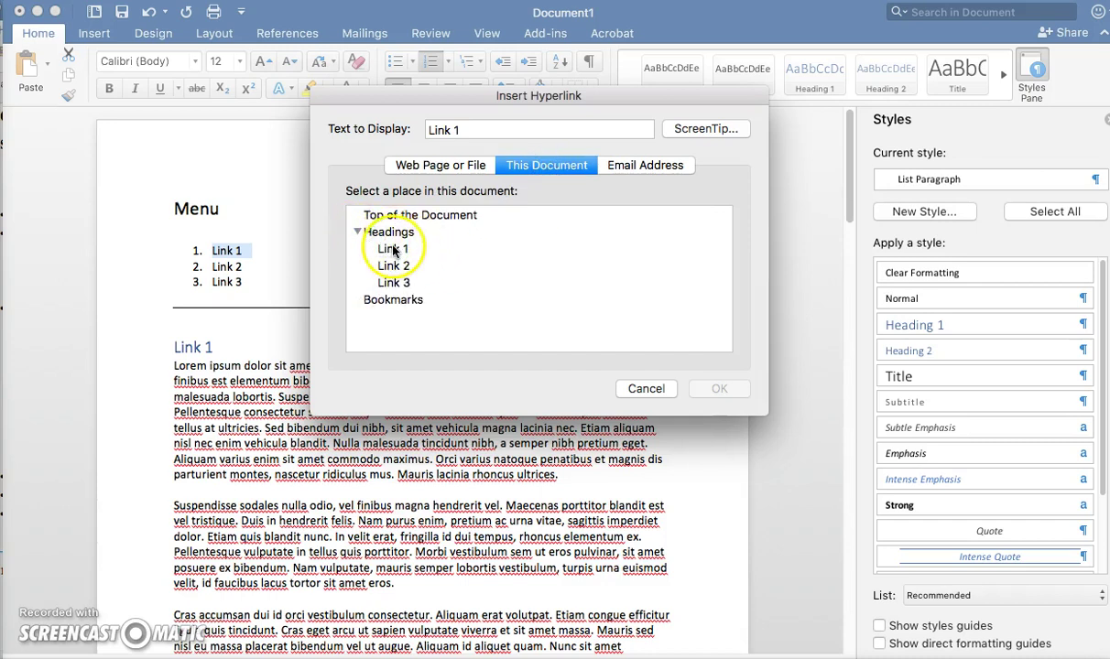
{"action": "left_click", "coordinate": [392, 249]}
{"action": "left_click", "coordinate": [717, 386]}
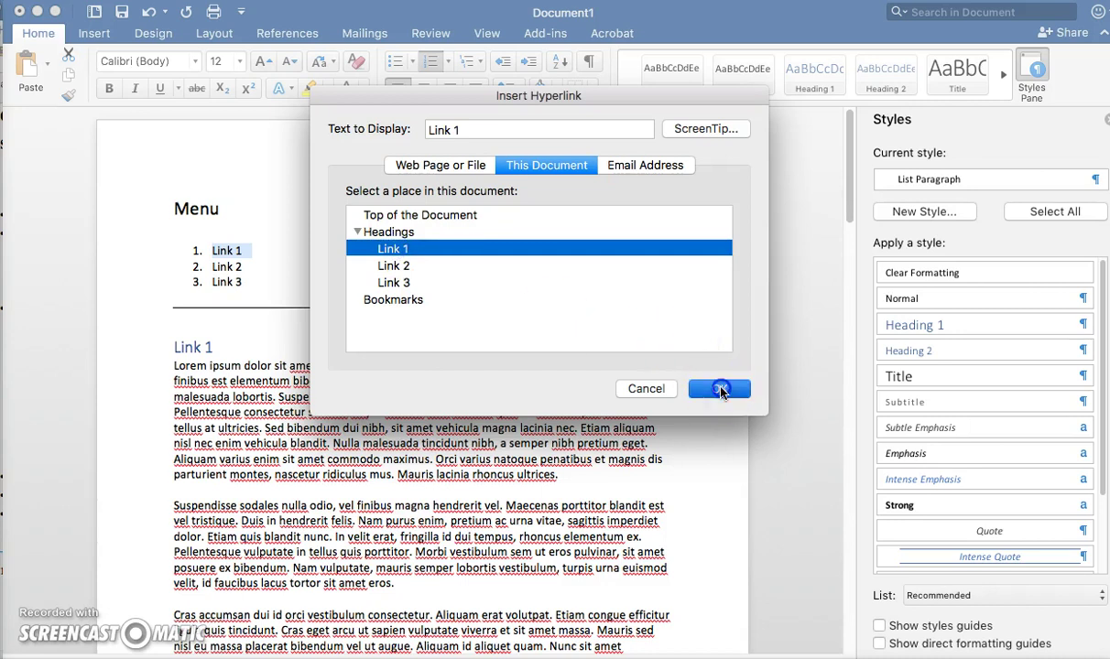
{"action": "mouse_move", "coordinate": [213, 267]}
{"action": "left_mouse_down"}
{"action": "mouse_move", "coordinate": [236, 266]}
{"action": "mouse_move", "coordinate": [213, 267]}
{"action": "left_mouse_up"}
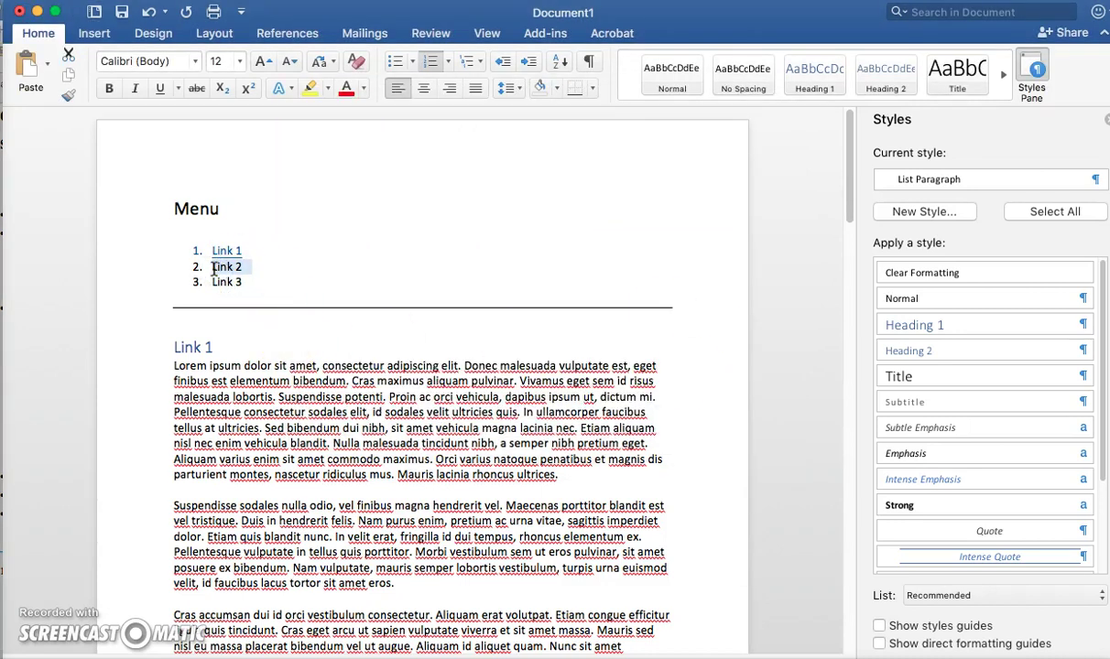
Step: Hyperlink the menu text 'Link 2' to the Link 2 heading under This Document
{"action": "right_click", "coordinate": [214, 271]}
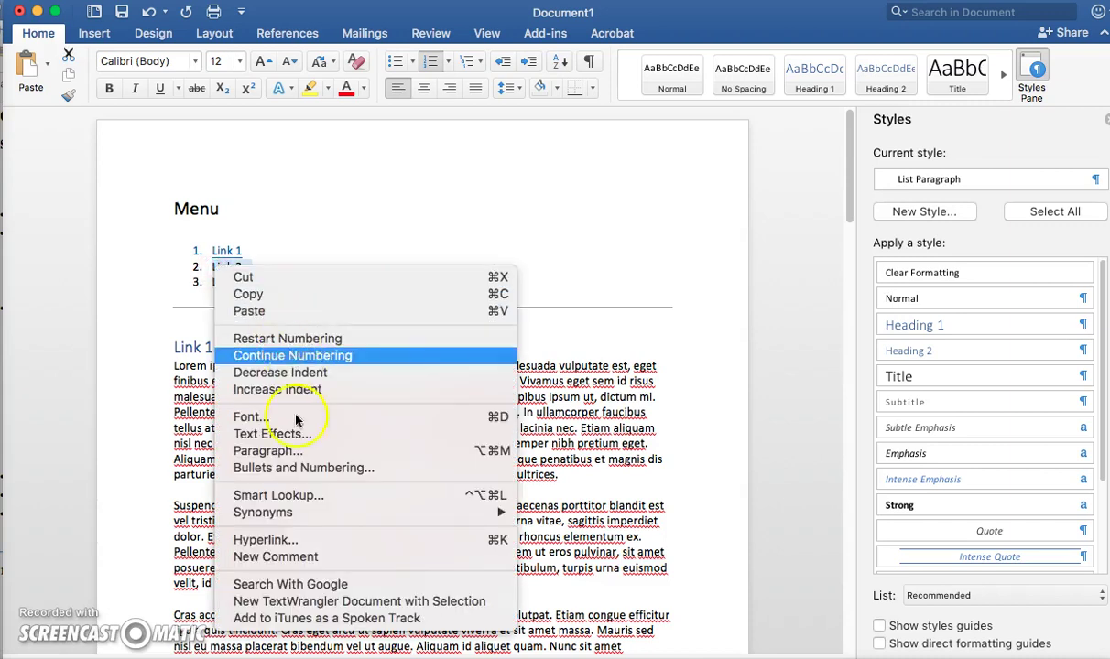
{"action": "left_click", "coordinate": [283, 542]}
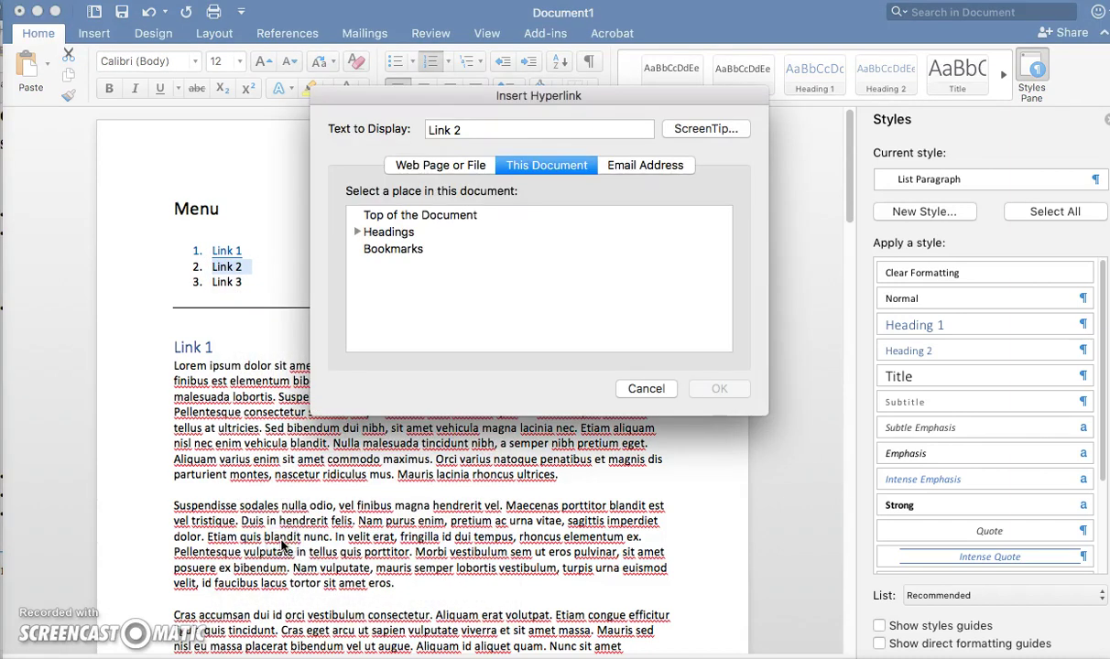
{"action": "left_click", "coordinate": [357, 231]}
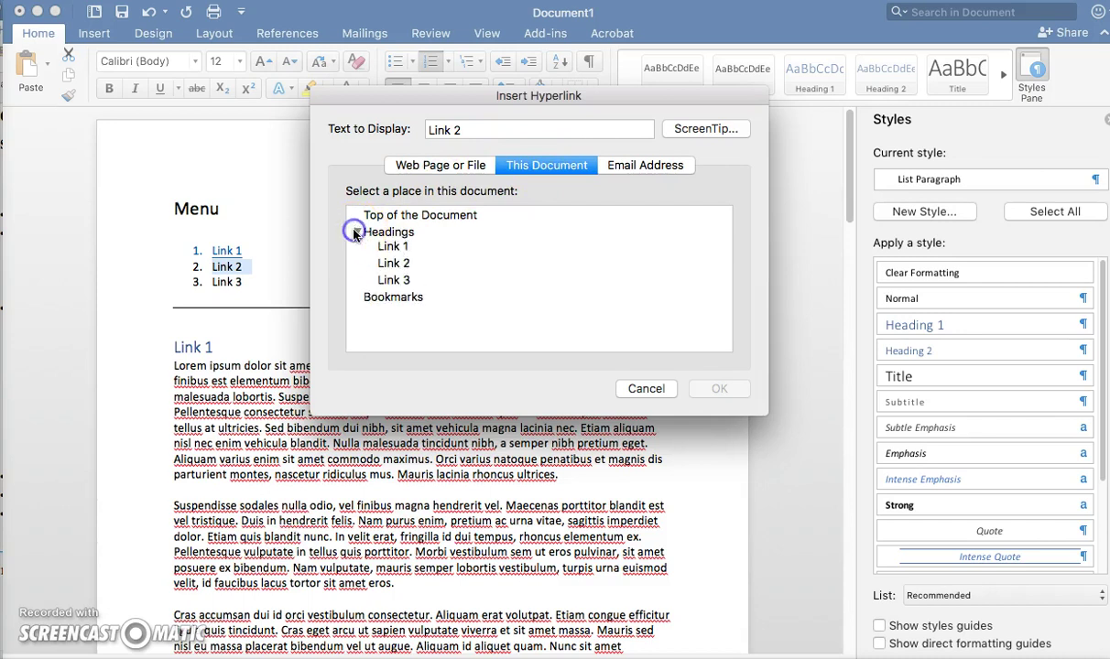
{"action": "left_click", "coordinate": [392, 266]}
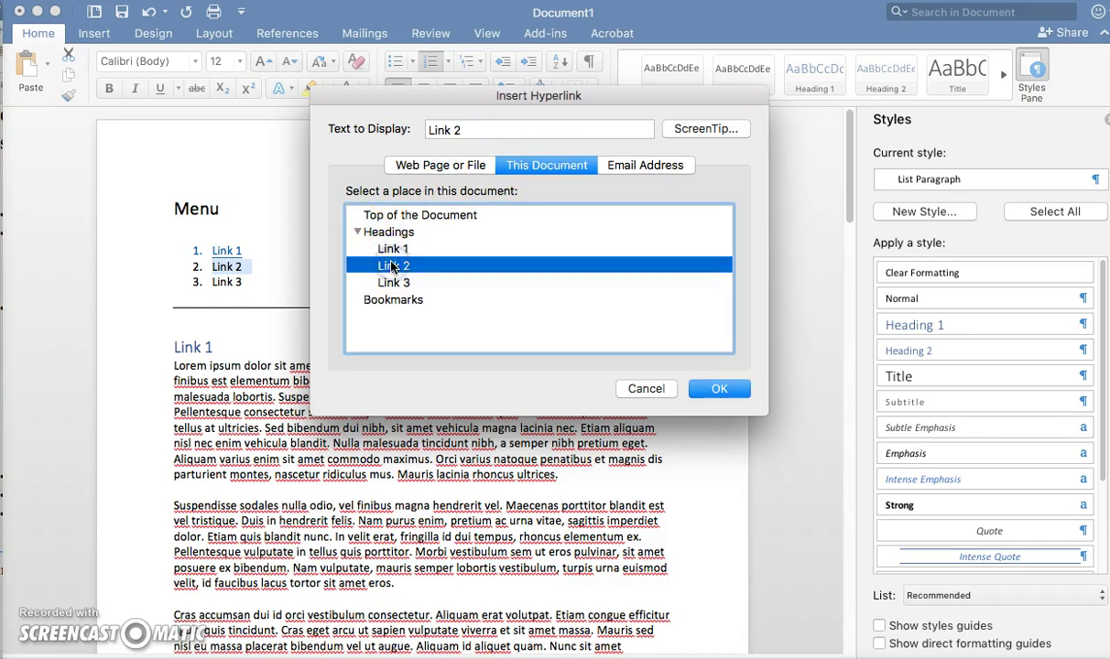
{"action": "left_click", "coordinate": [714, 389]}
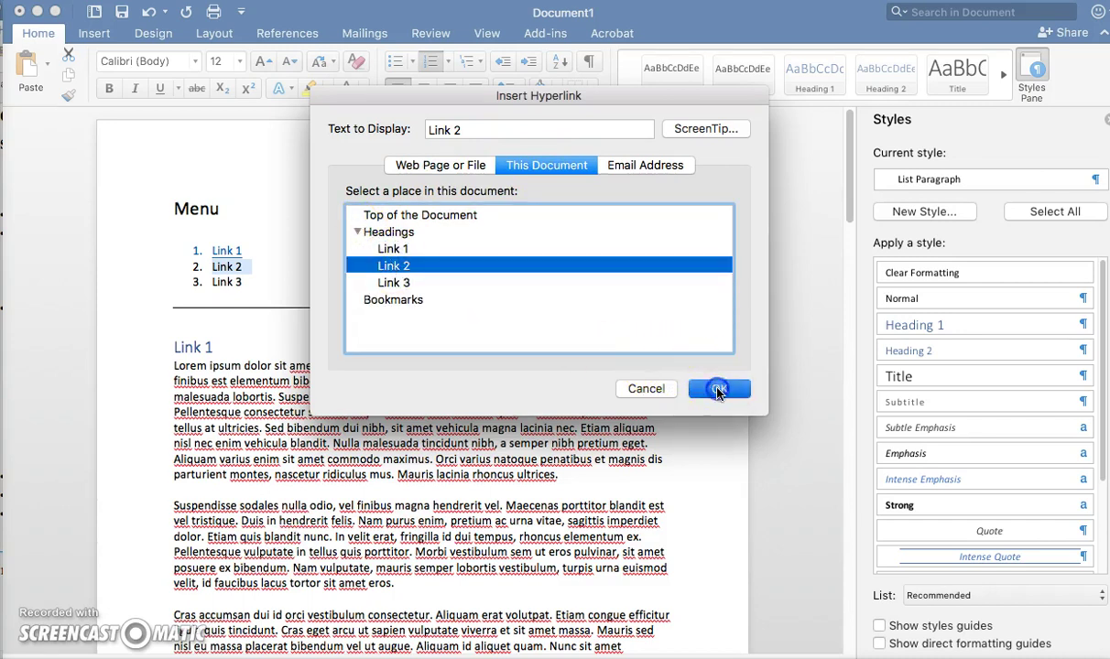
{"action": "left_click_drag", "start_coordinate": [249, 283], "coordinate": [229, 284]}
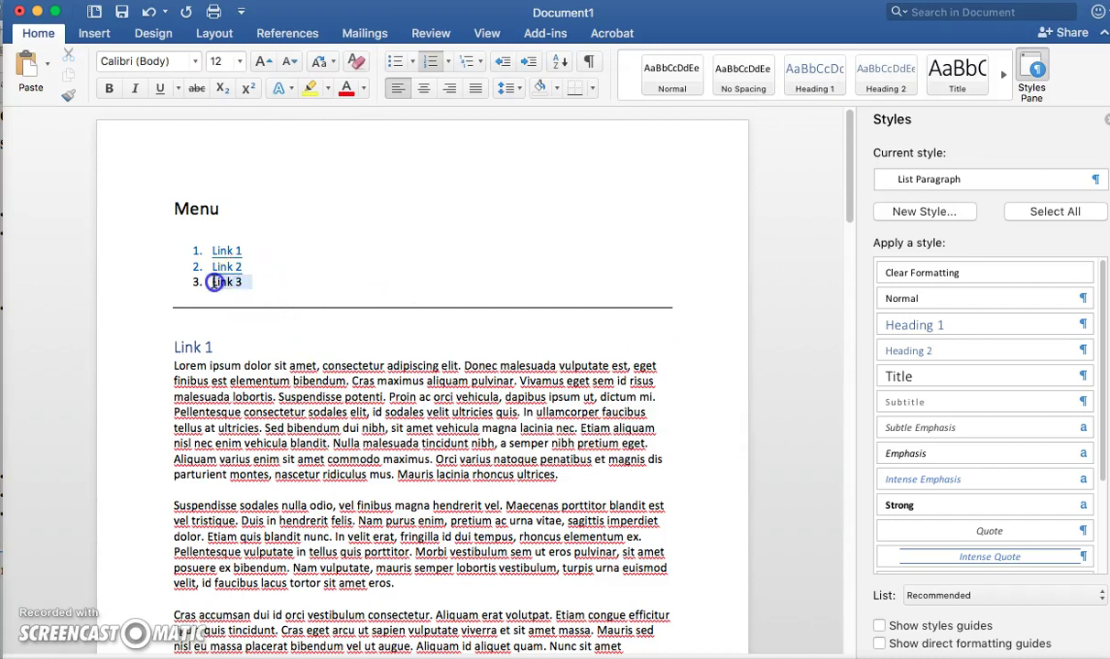
Step: Hyperlink the menu text 'Link 3' to the Link 3 heading and deselect it
{"action": "right_click", "coordinate": [229, 283]}
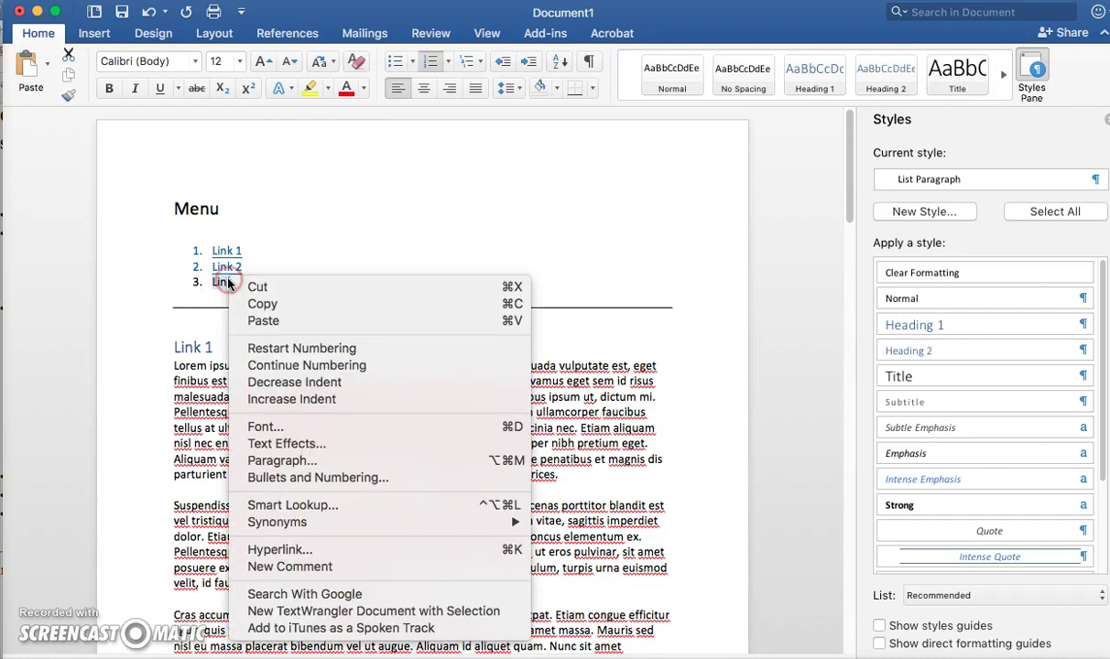
{"action": "left_click", "coordinate": [282, 551]}
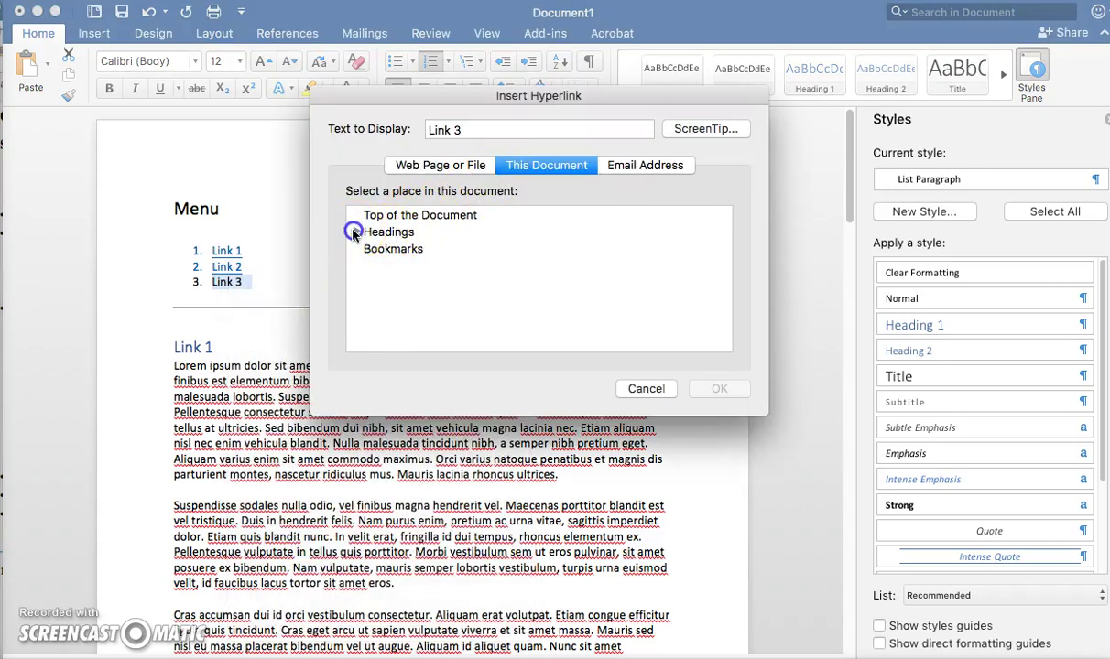
{"action": "left_click", "coordinate": [357, 232]}
{"action": "left_click", "coordinate": [392, 284]}
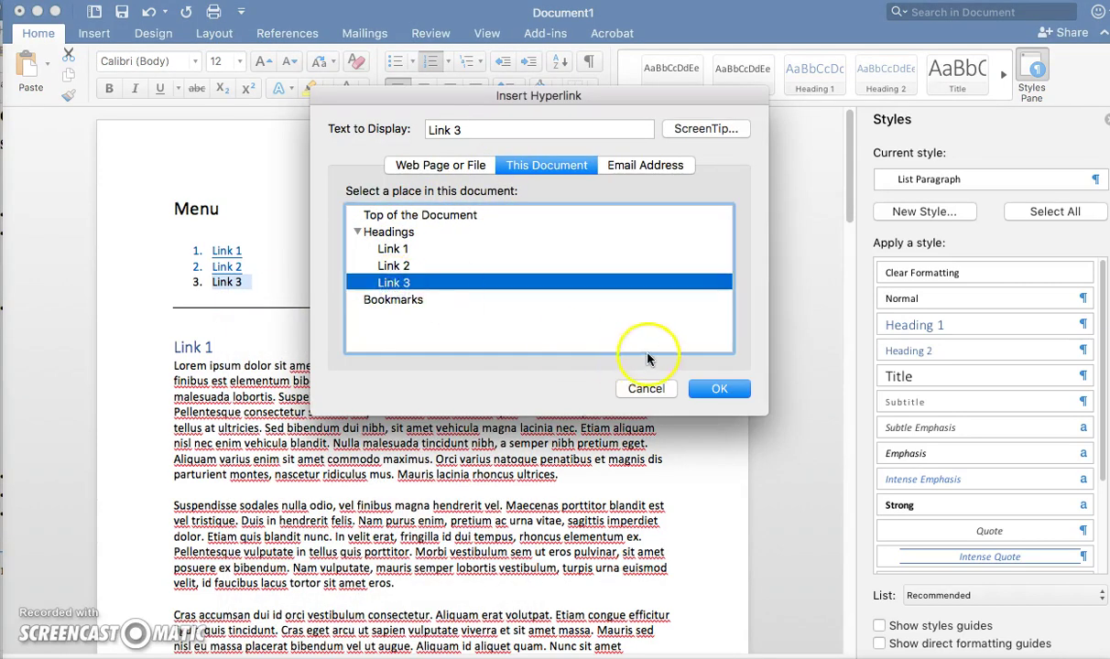
{"action": "left_click", "coordinate": [708, 395]}
{"action": "left_click", "coordinate": [706, 392]}
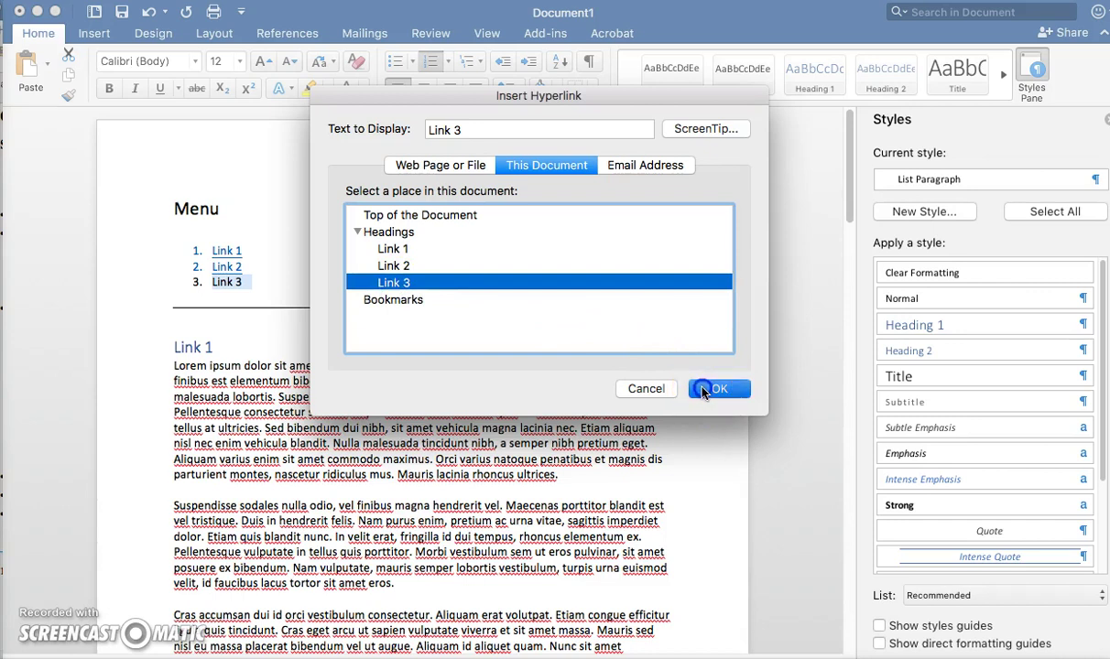
Step: Close the Styles pane and test the Link 1, Link 2 and Link 3 menu links
{"action": "left_click", "coordinate": [1105, 122]}
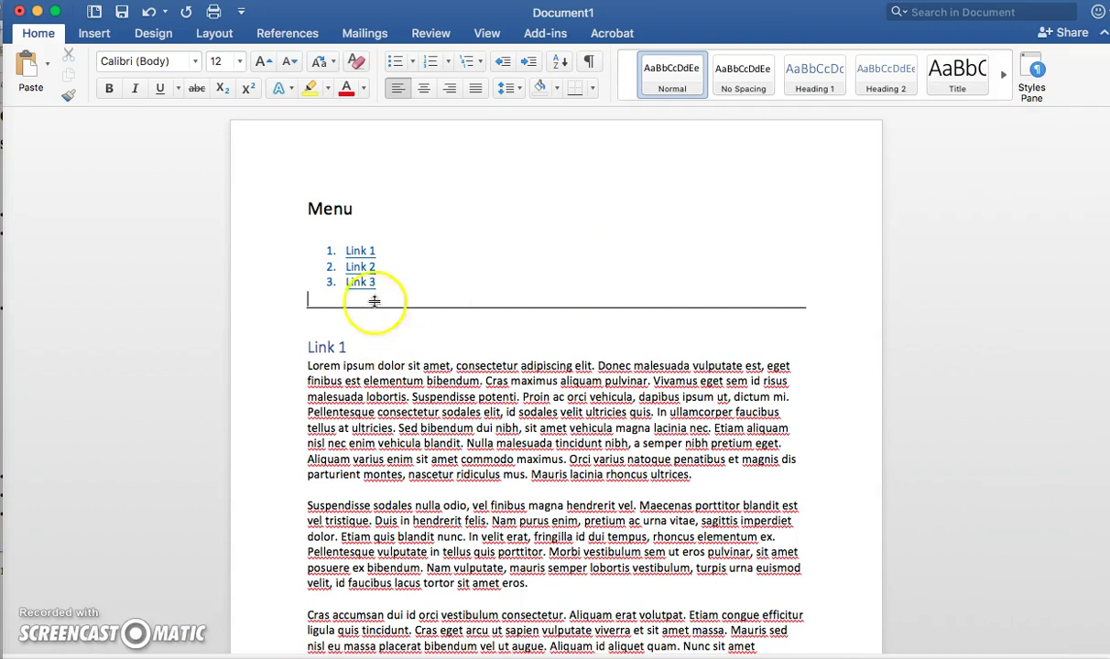
{"action": "left_click", "coordinate": [360, 256]}
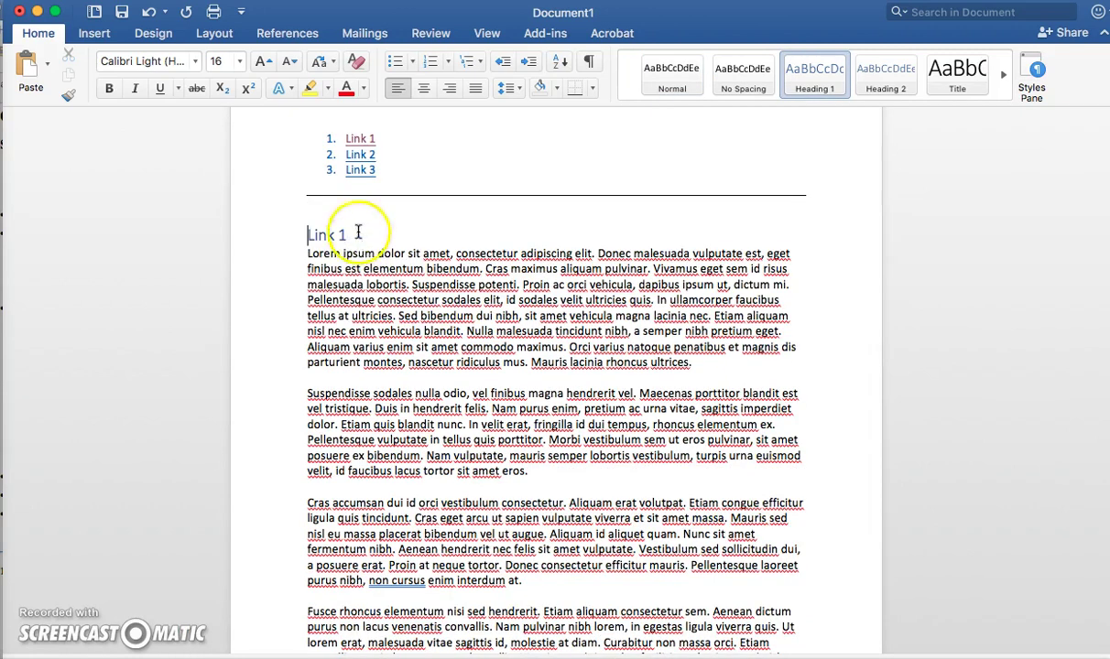
{"action": "left_click", "coordinate": [360, 158]}
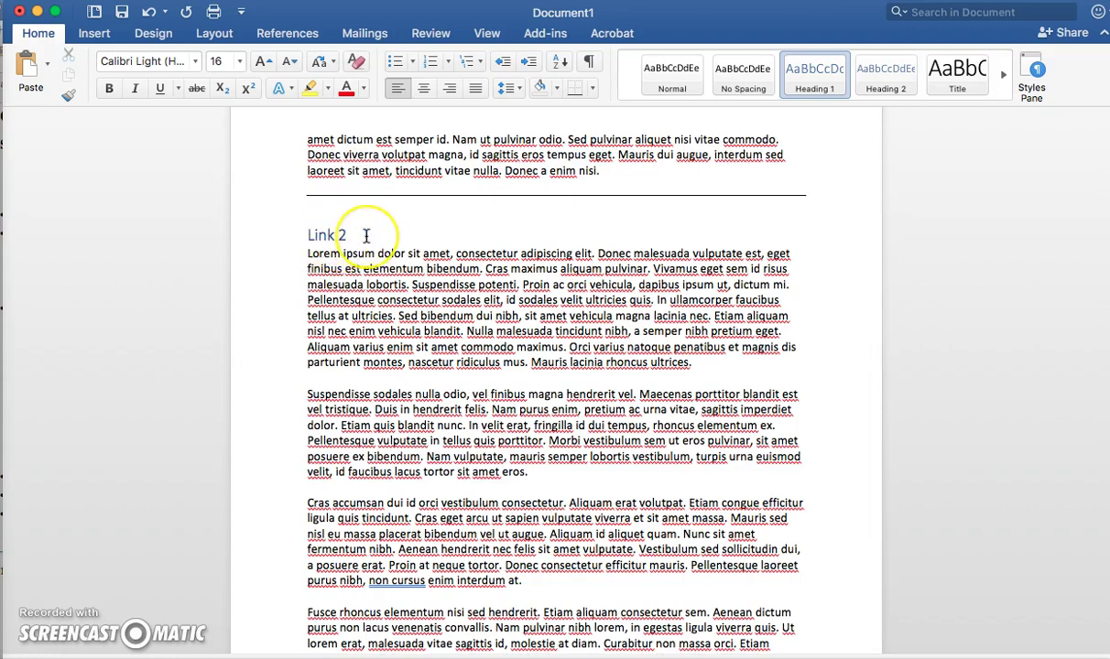
{"action": "scroll", "coordinate": [303, 235], "scroll_direction": "up", "scroll_amount": 5}
{"action": "scroll", "coordinate": [366, 236], "scroll_direction": "up", "scroll_amount": 10}
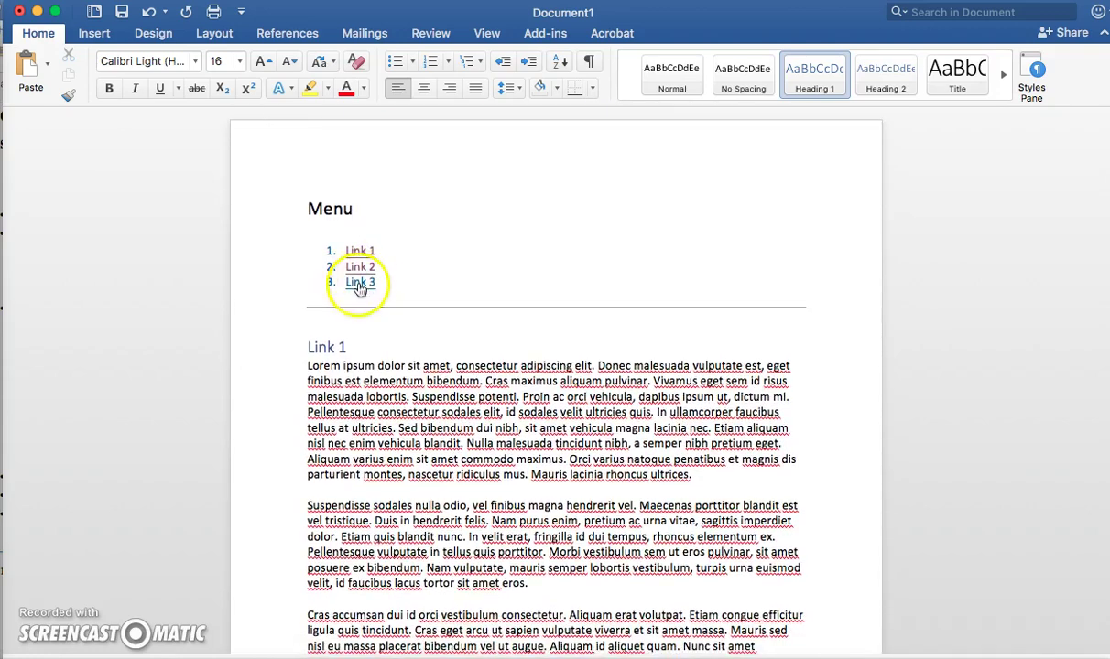
{"action": "left_click", "coordinate": [360, 292]}
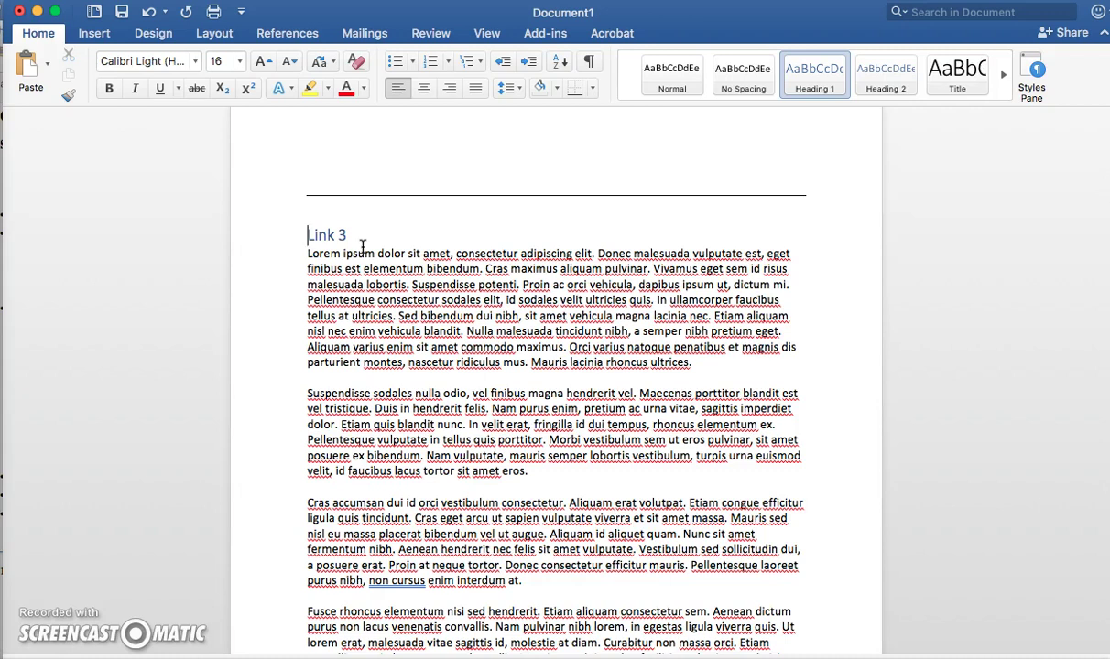
Step: Link the '(back to top)' text after the Link 3 heading to Top of the Document
{"action": "left_click", "coordinate": [321, 314]}
{"action": "left_click", "coordinate": [361, 230]}
{"action": "type", "text": "(back to top)"}
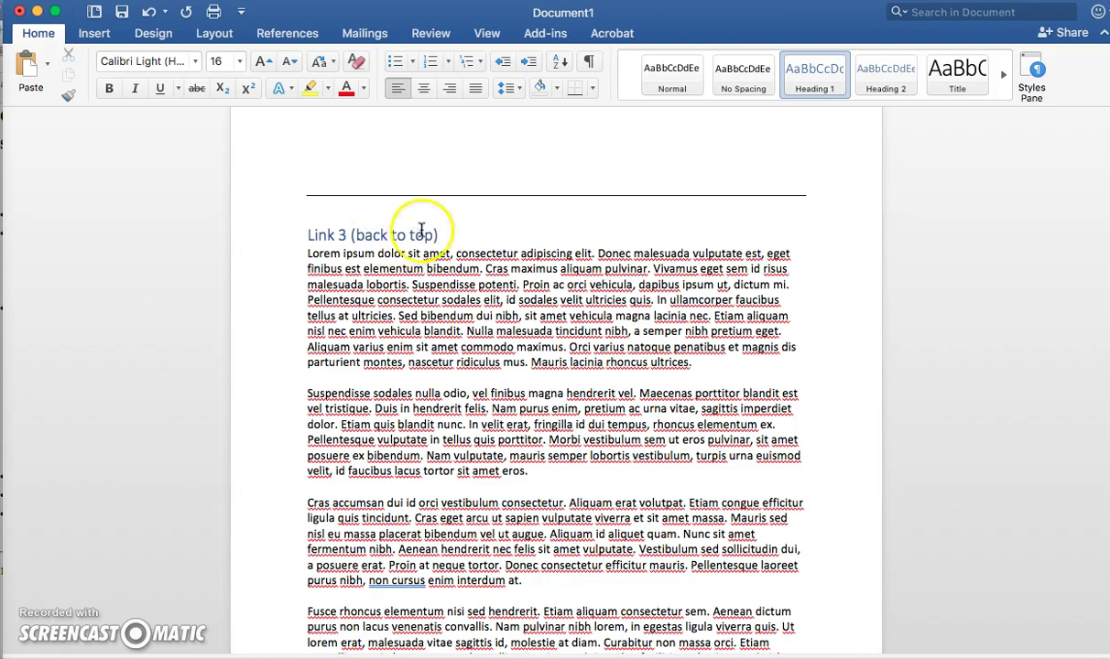
{"action": "left_click_drag", "start_coordinate": [437, 234], "coordinate": [351, 236]}
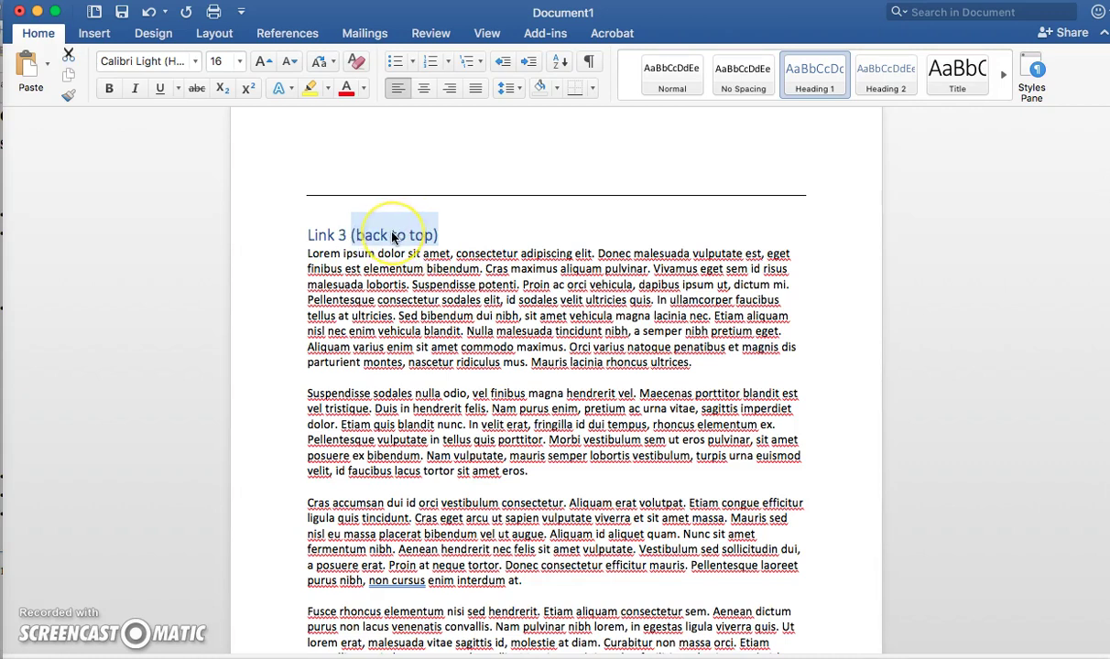
{"action": "right_click", "coordinate": [392, 236]}
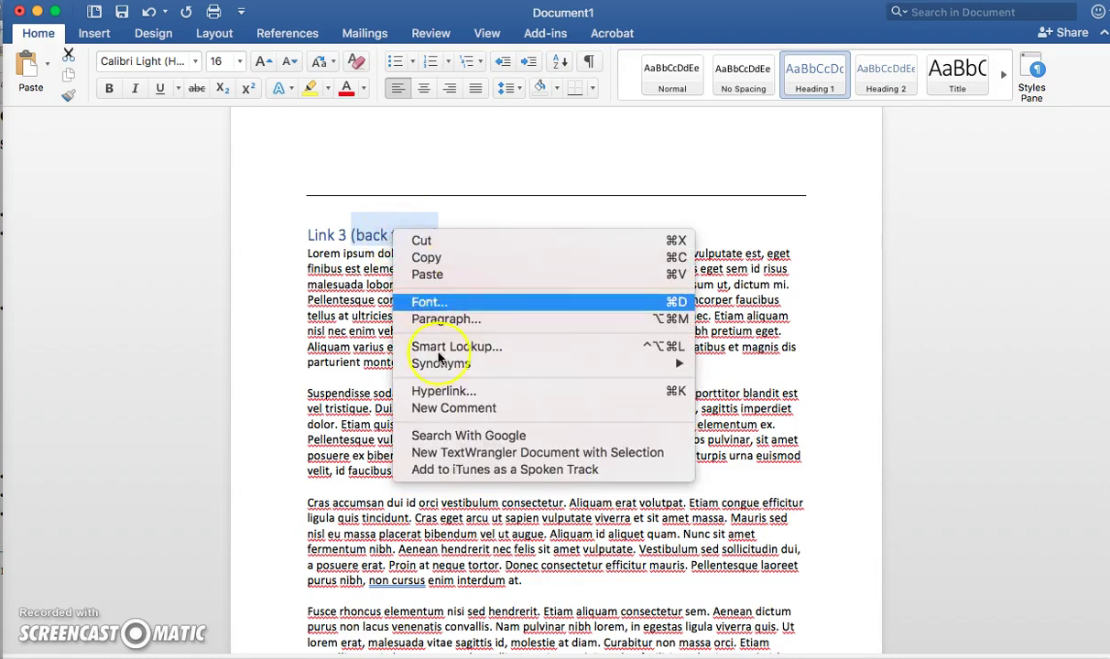
{"action": "left_click", "coordinate": [447, 394]}
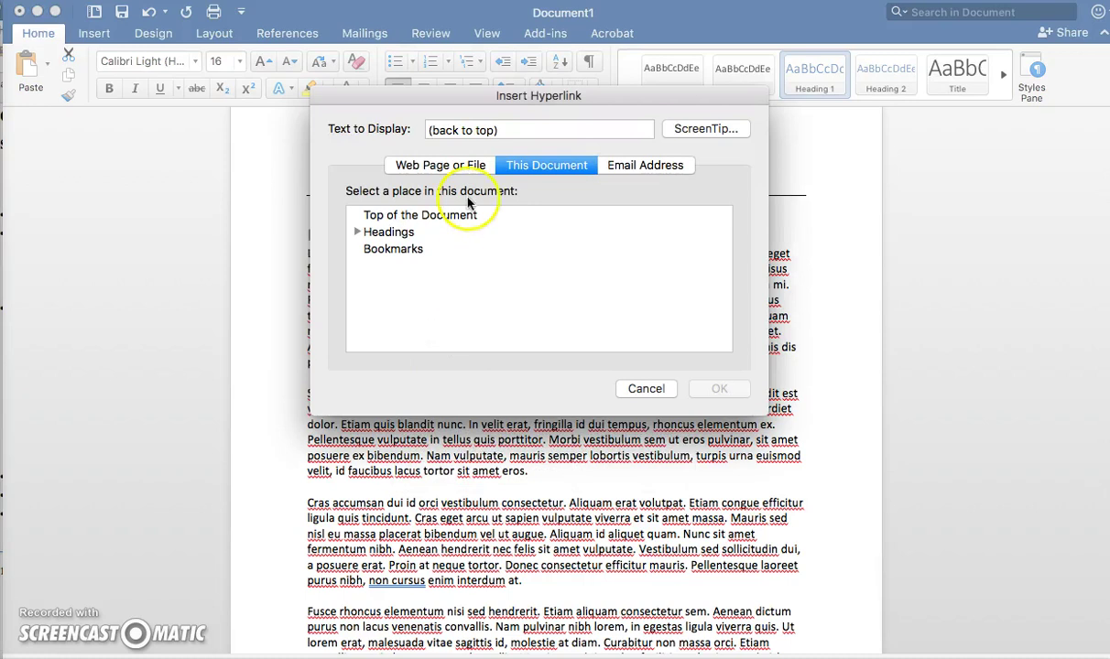
{"action": "left_click", "coordinate": [403, 214]}
{"action": "left_click", "coordinate": [694, 388]}
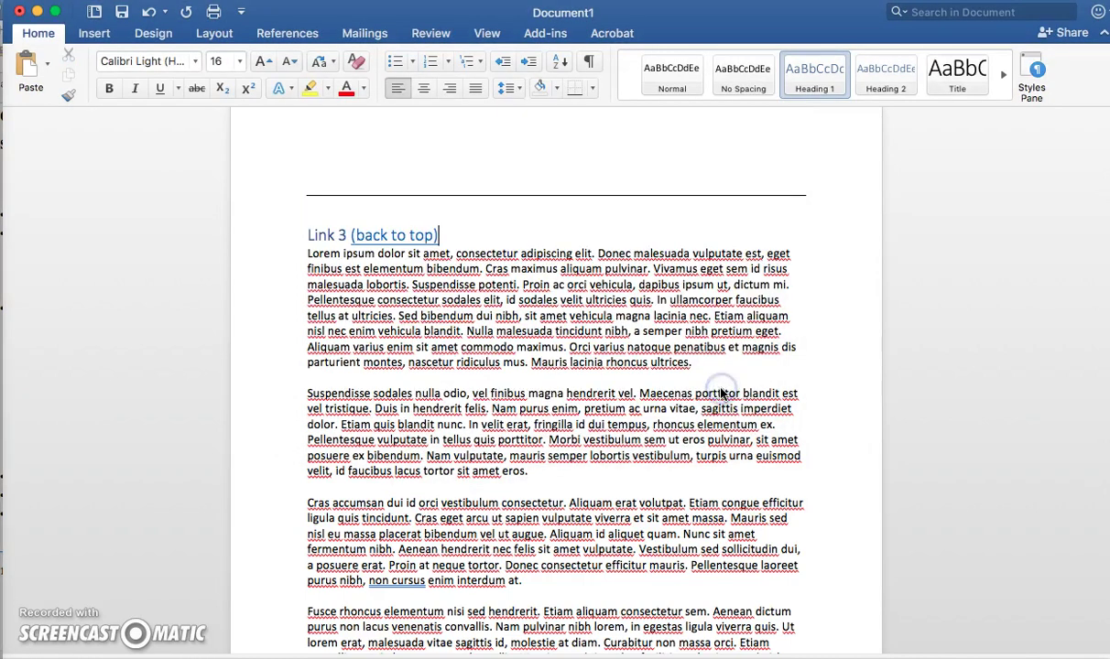
Step: Type '(back to top)' at the end of the Link 2 heading
{"action": "scroll", "coordinate": [446, 239], "scroll_direction": "up", "scroll_amount": 1}
{"action": "scroll", "coordinate": [446, 240], "scroll_direction": "up", "scroll_amount": 2}
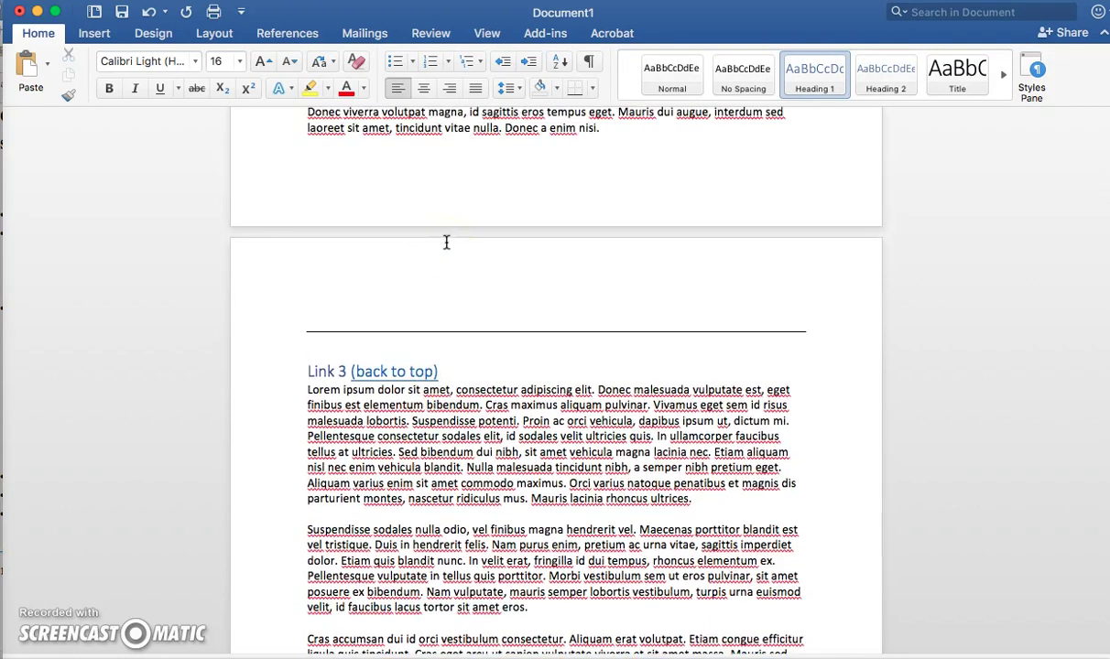
{"action": "scroll", "coordinate": [446, 240], "scroll_direction": "up", "scroll_amount": 5}
{"action": "scroll", "coordinate": [446, 240], "scroll_direction": "down", "scroll_amount": 12}
{"action": "scroll", "coordinate": [446, 240], "scroll_direction": "up", "scroll_amount": 8}
{"action": "scroll", "coordinate": [447, 240], "scroll_direction": "up", "scroll_amount": 1}
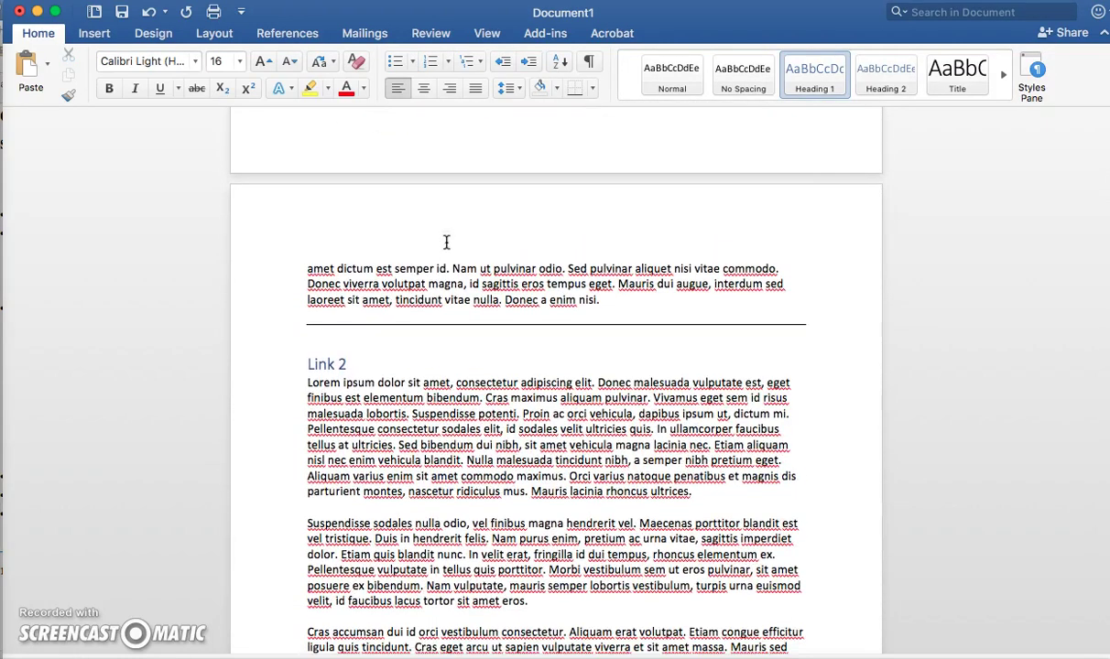
{"action": "left_click", "coordinate": [370, 366]}
{"action": "type", "text": "(back to top"}
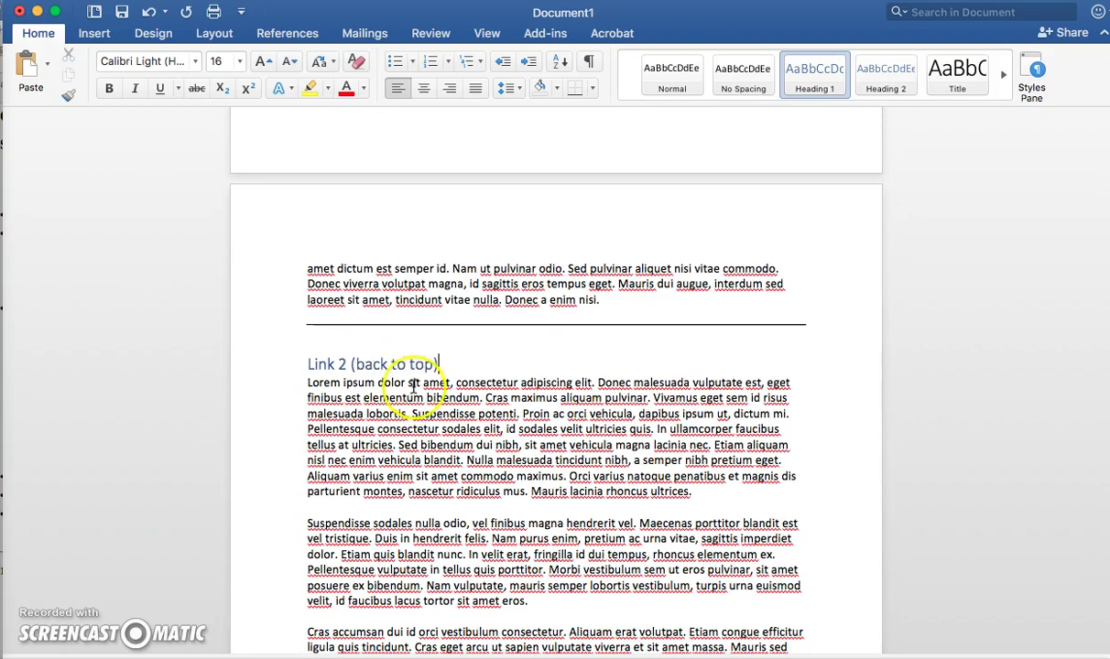
Step: Hyperlink that '(back to top)' text to Top of the Document and select the finished link
{"action": "left_click_drag", "start_coordinate": [370, 366], "coordinate": [442, 367]}
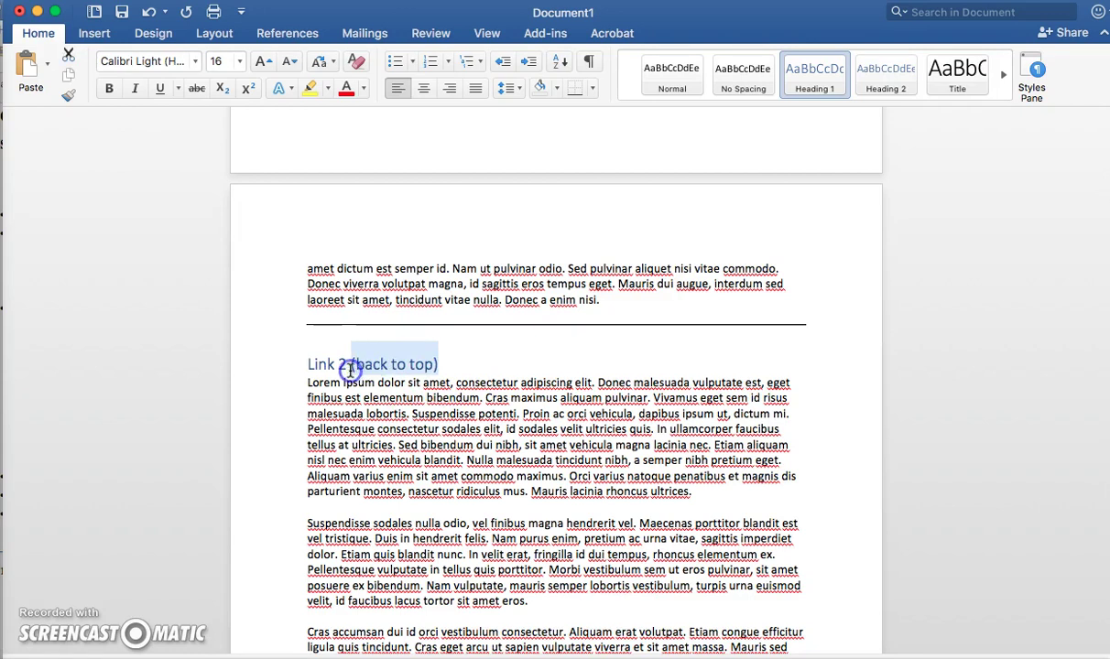
{"action": "right_click", "coordinate": [395, 369]}
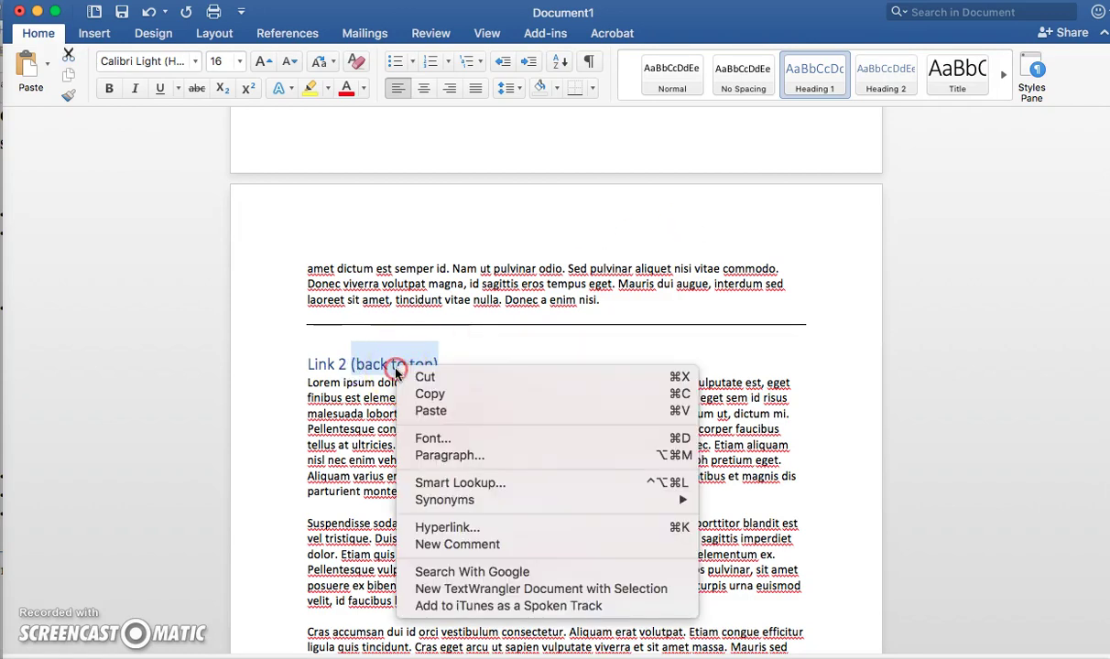
{"action": "left_click", "coordinate": [445, 531]}
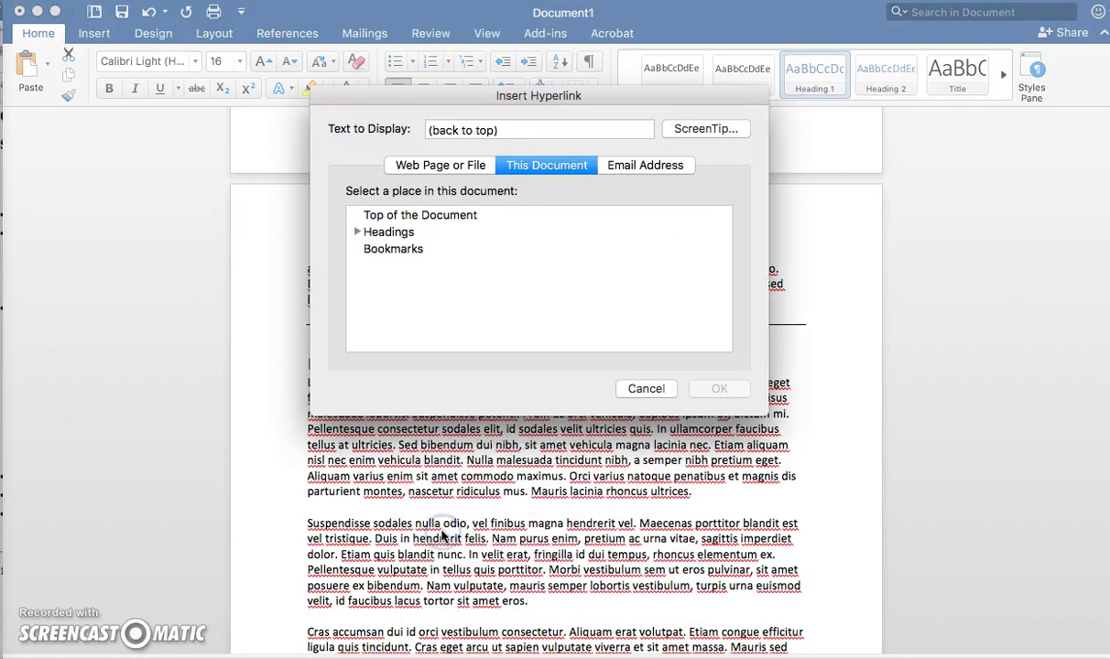
{"action": "left_click", "coordinate": [406, 216]}
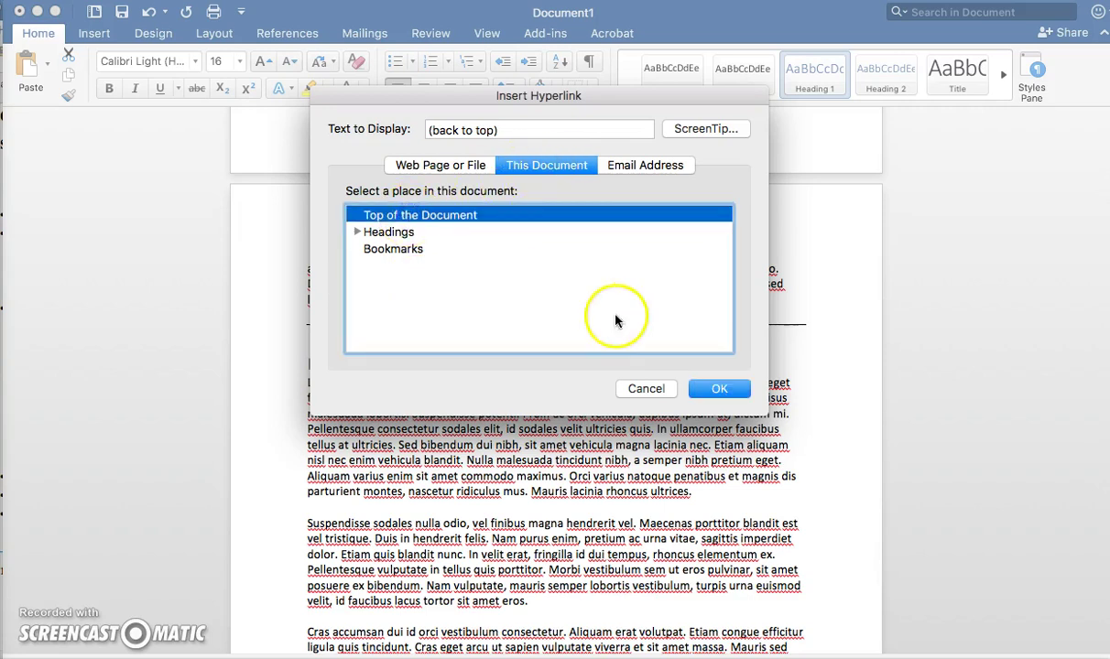
{"action": "left_click", "coordinate": [718, 390]}
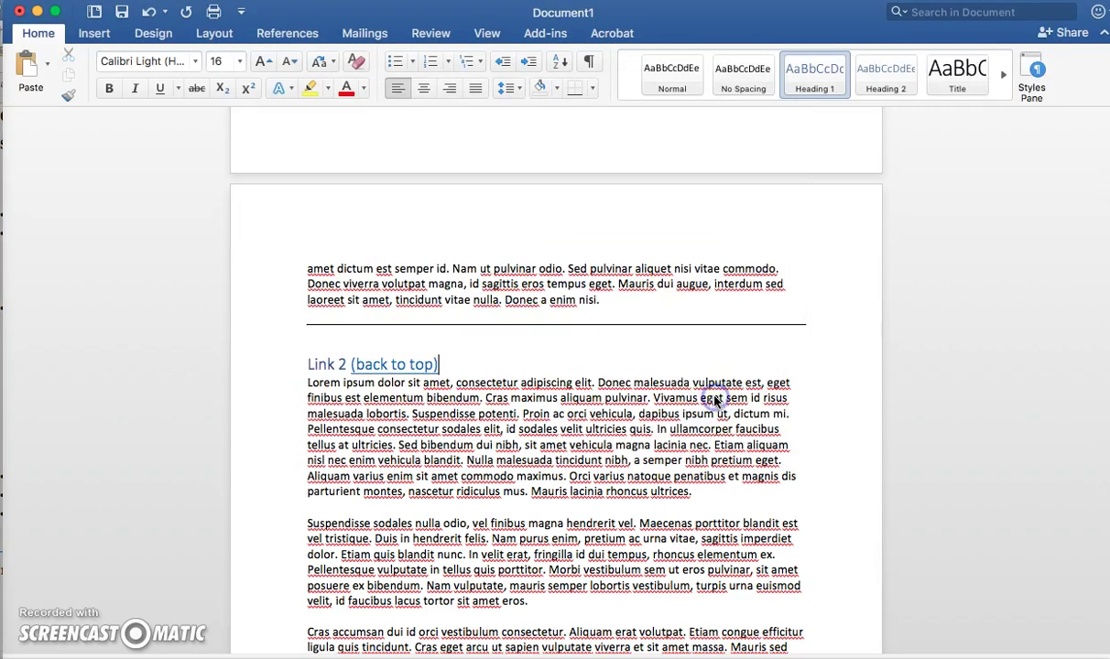
{"action": "left_click", "coordinate": [443, 363]}
{"action": "left_click_drag", "start_coordinate": [443, 363], "coordinate": [351, 366]}
{"action": "key", "text": "super+c"}
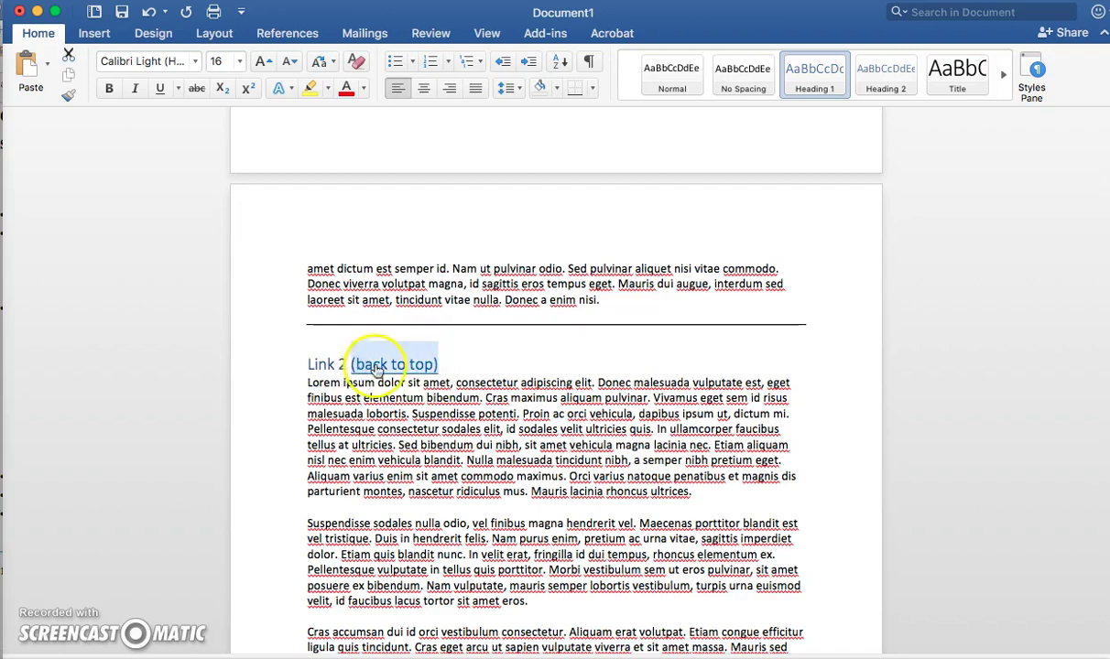
Step: Paste the copied '(back to top)' link after the Link 1 heading and test it
{"action": "scroll", "coordinate": [403, 330], "scroll_direction": "up", "scroll_amount": 1}
{"action": "scroll", "coordinate": [408, 320], "scroll_direction": "up", "scroll_amount": 4}
{"action": "scroll", "coordinate": [409, 320], "scroll_direction": "up", "scroll_amount": 5}
{"action": "scroll", "coordinate": [408, 320], "scroll_direction": "up", "scroll_amount": 5}
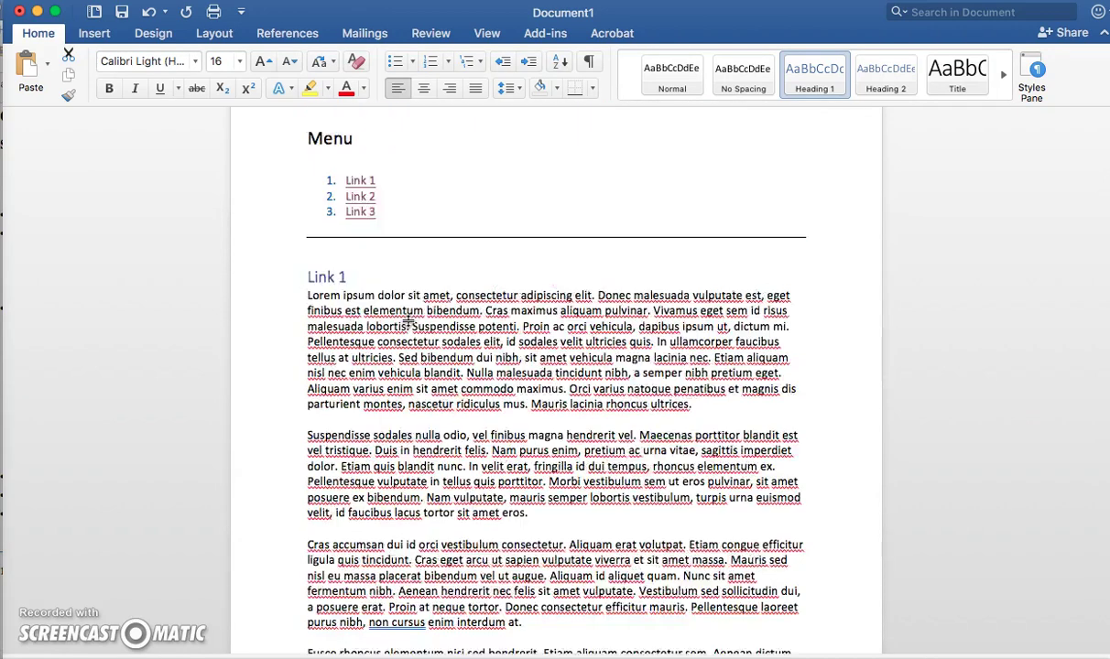
{"action": "scroll", "coordinate": [408, 321], "scroll_direction": "up", "scroll_amount": 1}
{"action": "left_click", "coordinate": [378, 342]}
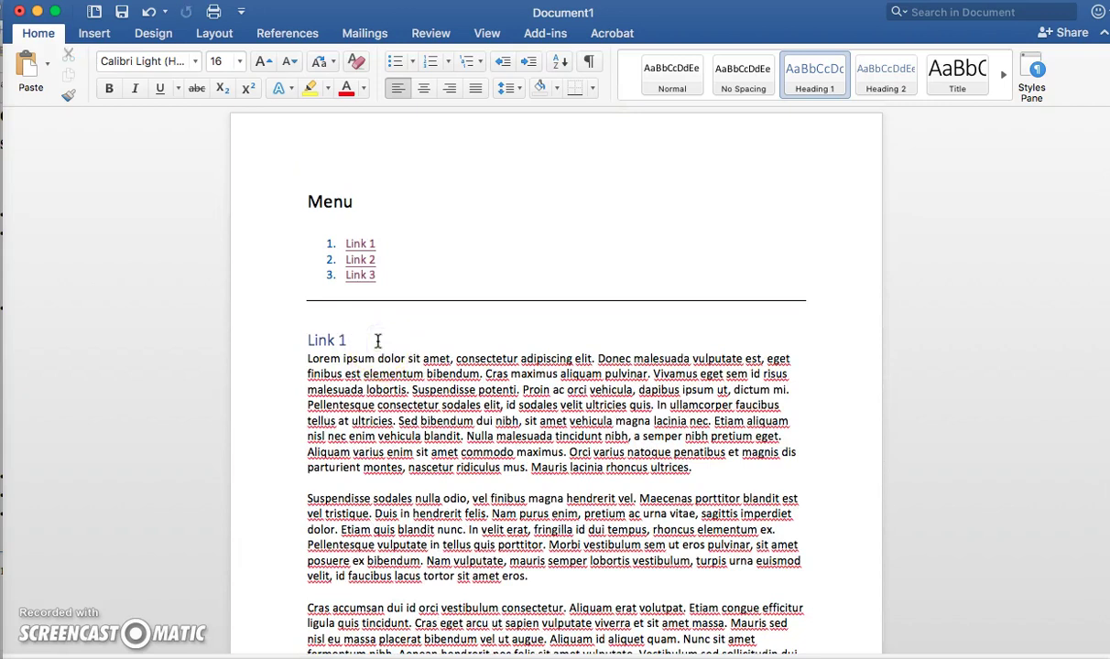
{"action": "key", "text": "super+v"}
{"action": "left_click", "coordinate": [345, 341]}
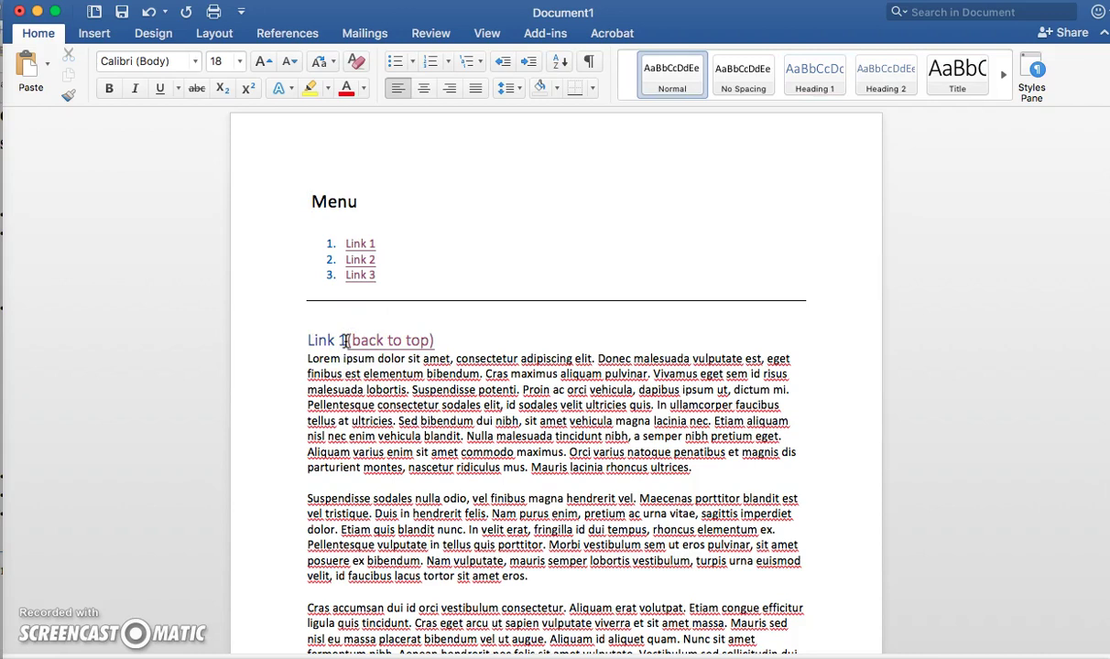
{"action": "key", "text": "BackSpace"}
{"action": "left_click", "coordinate": [345, 341]}
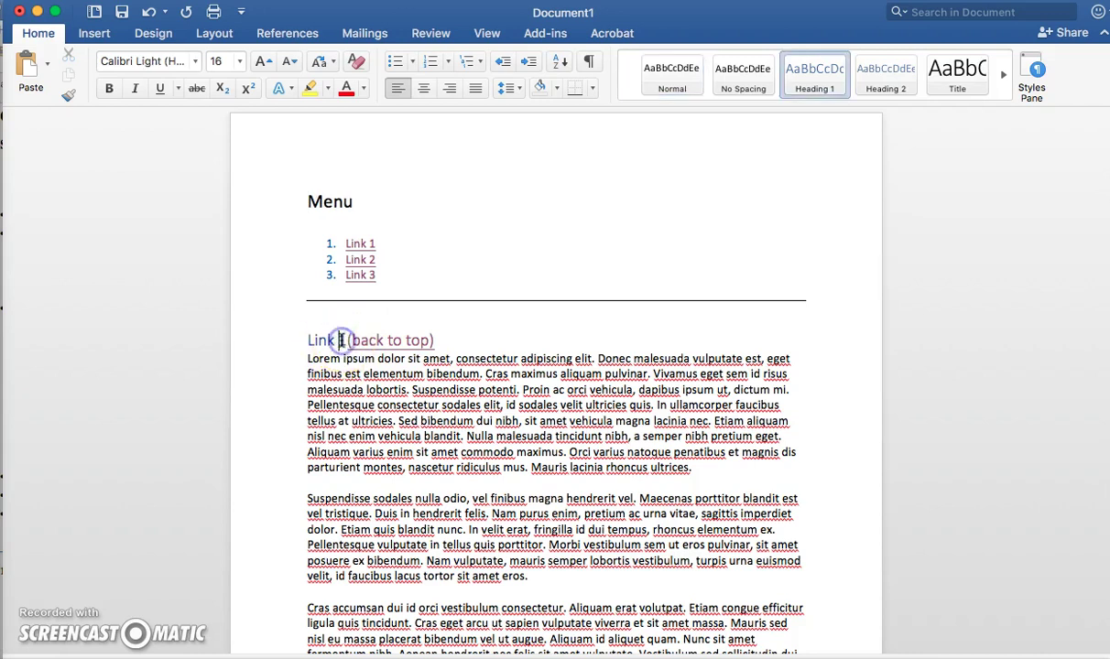
{"action": "type", "text": "1"}
{"action": "left_click", "coordinate": [541, 326]}
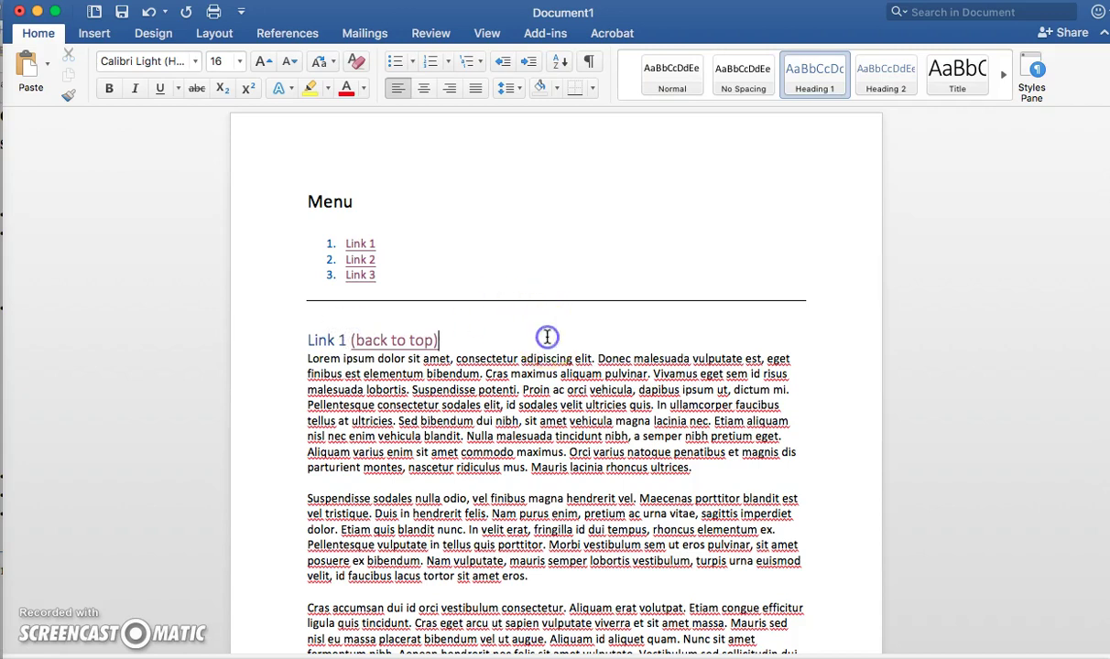
{"action": "left_click", "coordinate": [352, 259]}
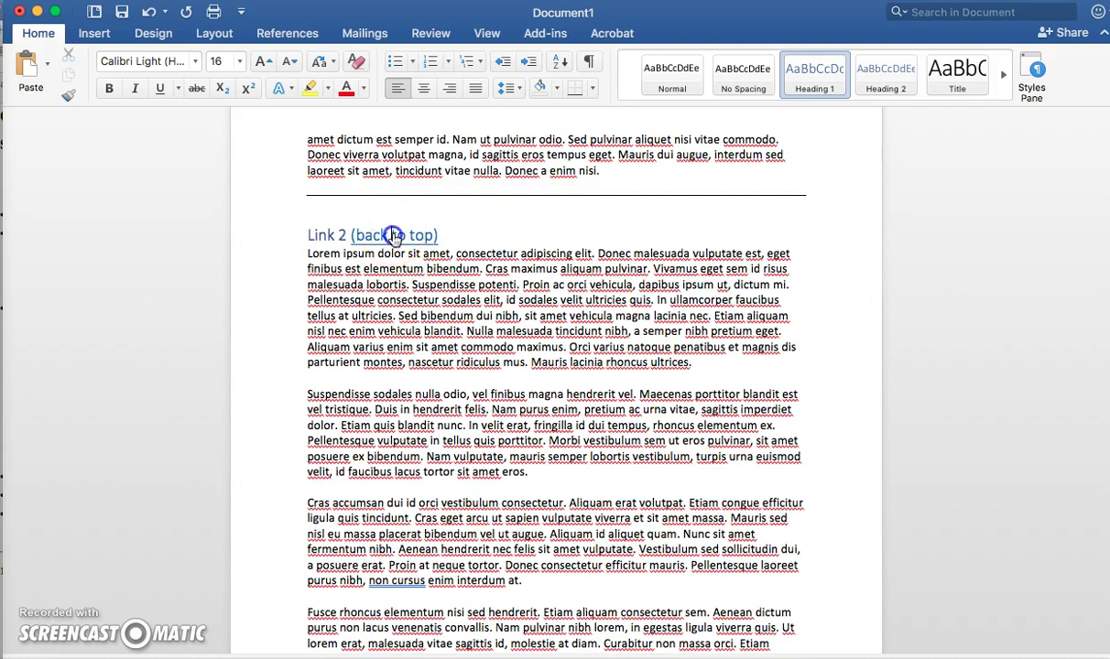
{"action": "left_click", "coordinate": [395, 236]}
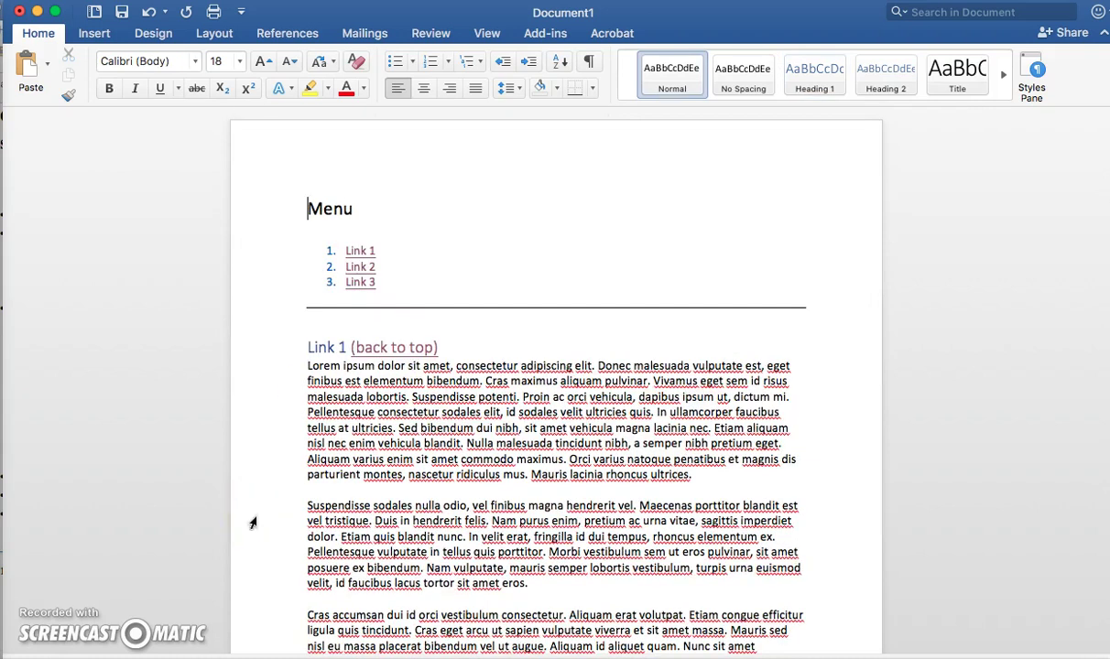